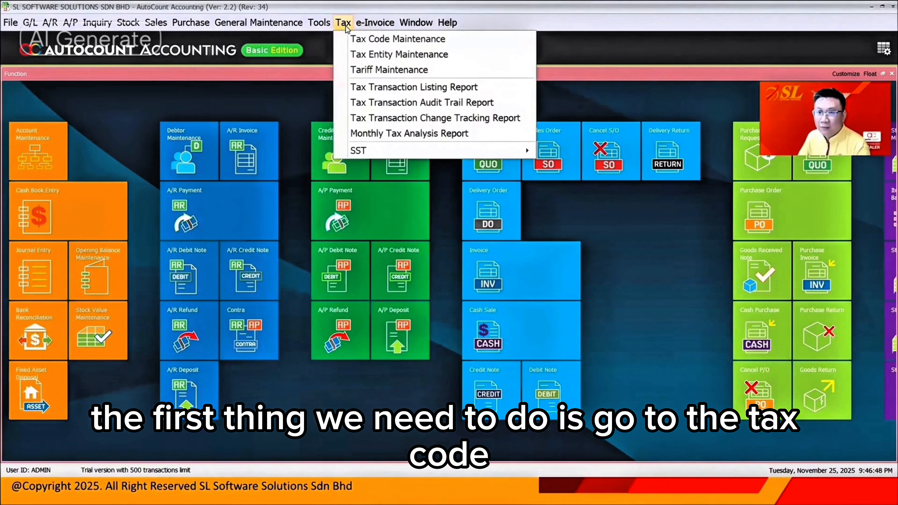
Step: Open tax code maintenance and look over the existing purchase and supply tax codes
click(351, 40)
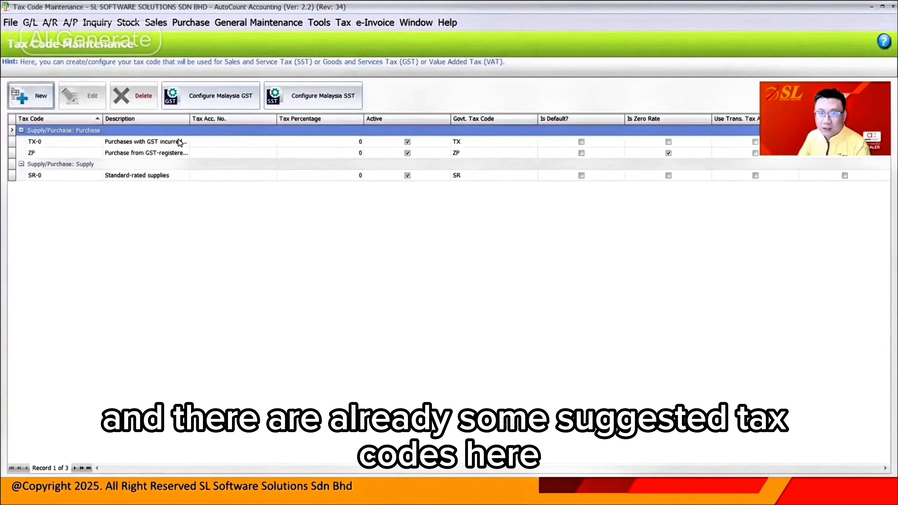
click(179, 141)
click(184, 177)
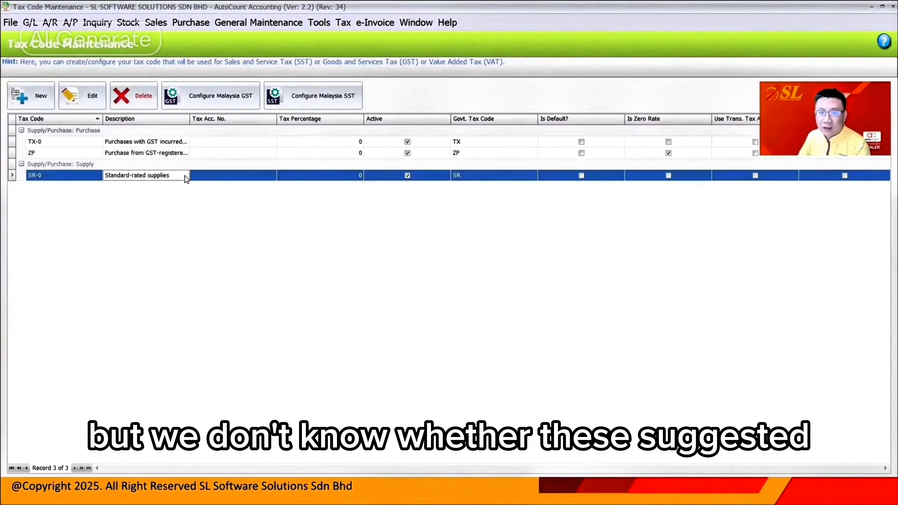
click(192, 143)
click(193, 177)
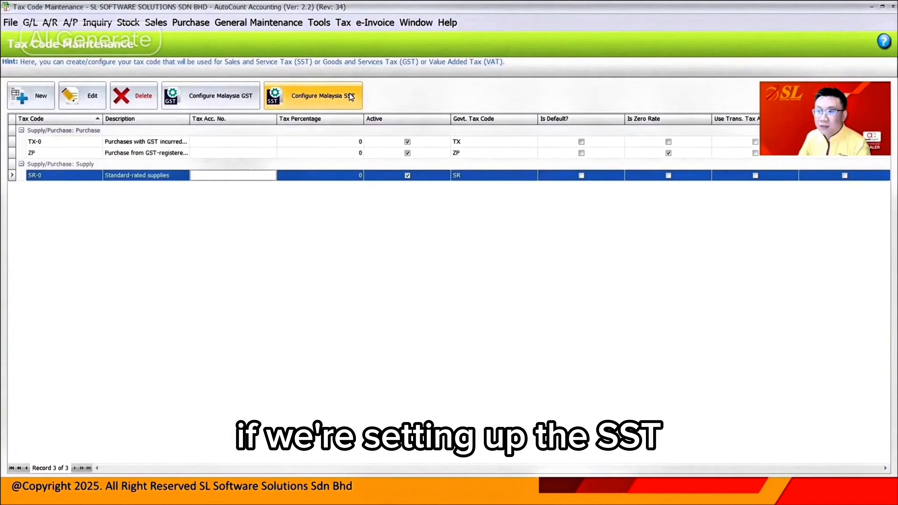
Step: Start the Malaysia SST tax code wizard and answer No for the 5% sales tax and 6% service tax rates
click(311, 100)
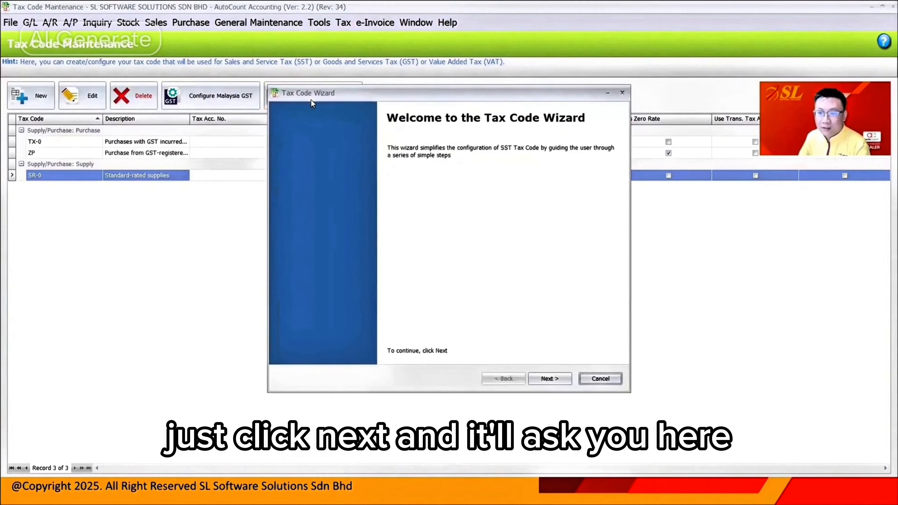
click(543, 381)
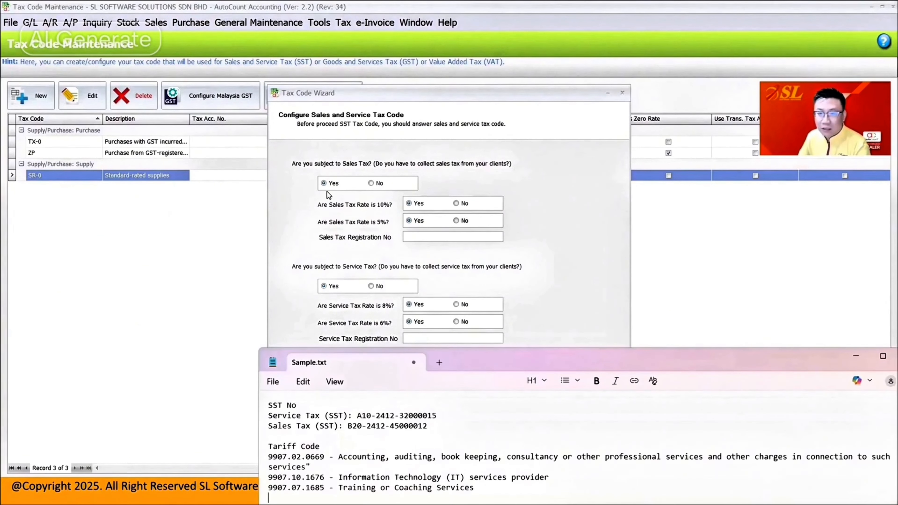
click(456, 221)
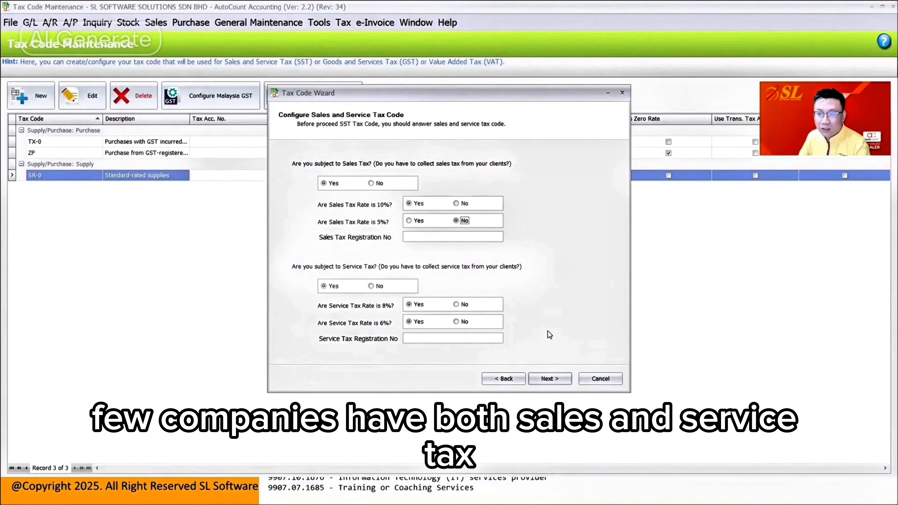
click(460, 322)
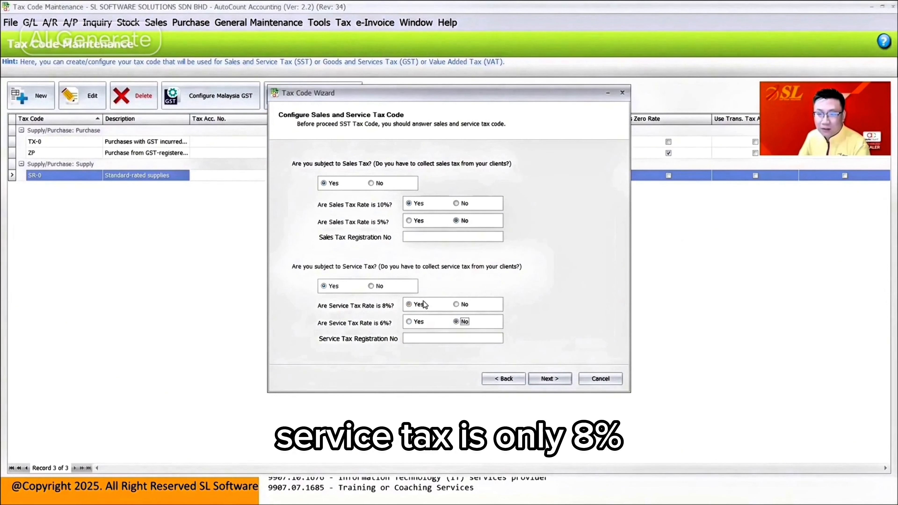
key(alt+Tab)
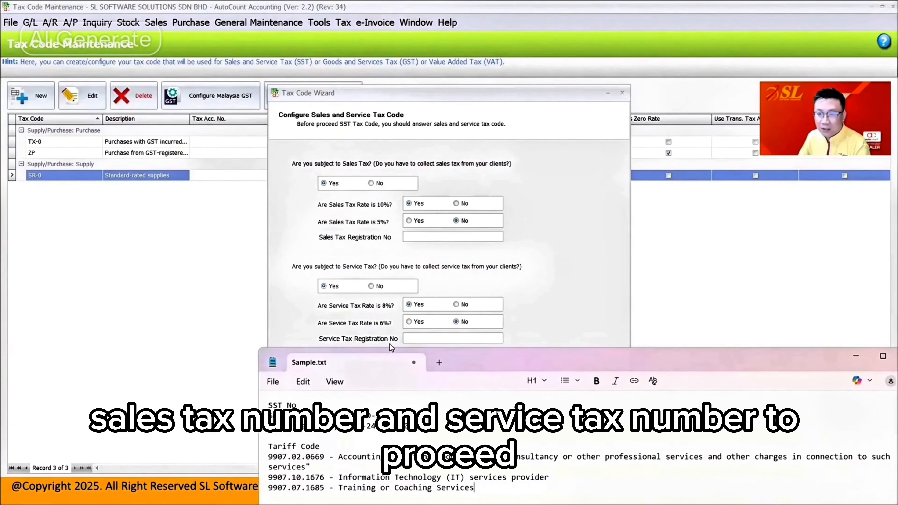
click(381, 184)
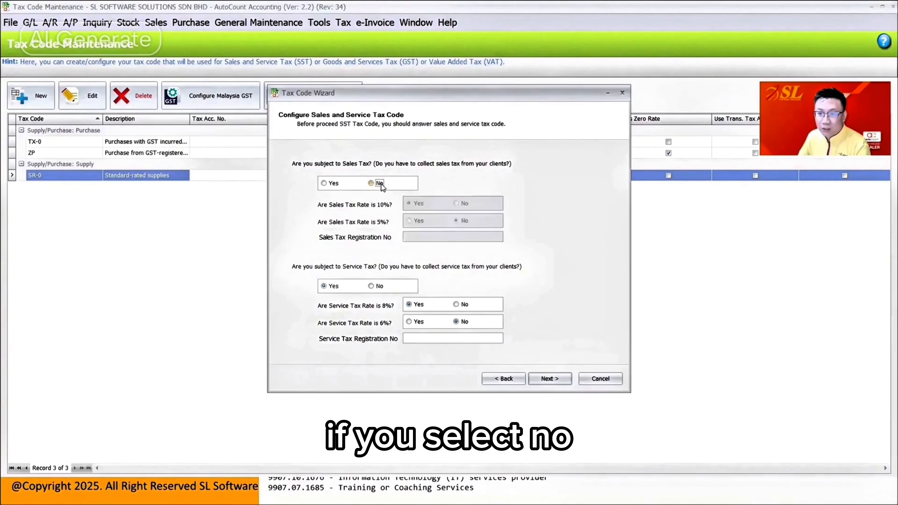
click(334, 181)
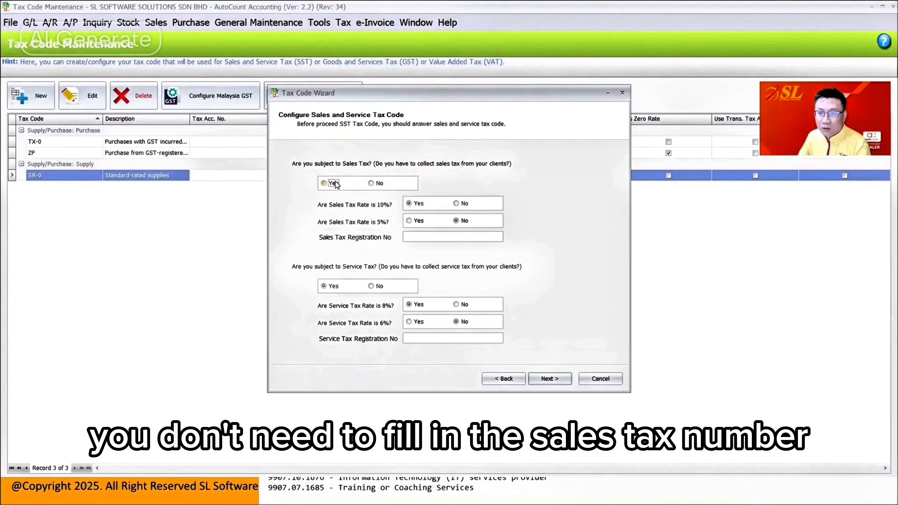
Step: Copy the sales tax number from Sample.txt into the wizard's Sales Tax Registration No field
click(502, 498)
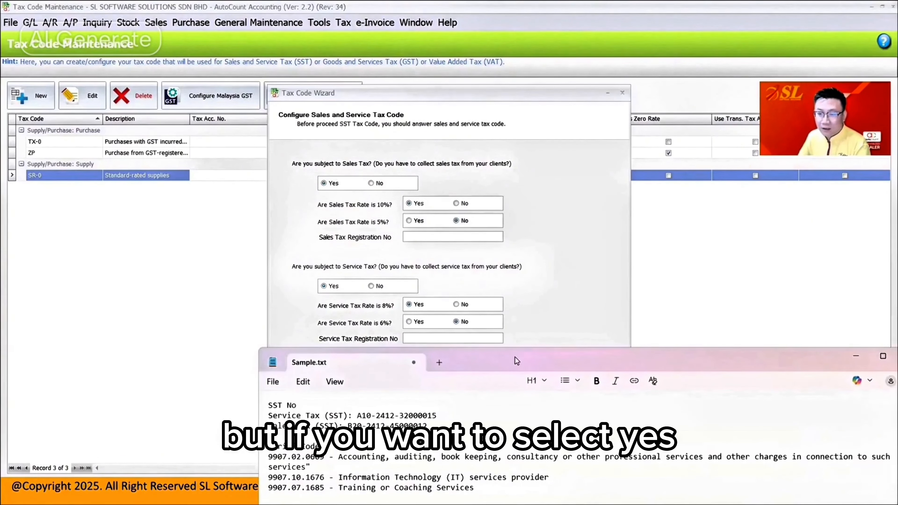
drag(508, 356, 503, 317)
drag(424, 387, 342, 391)
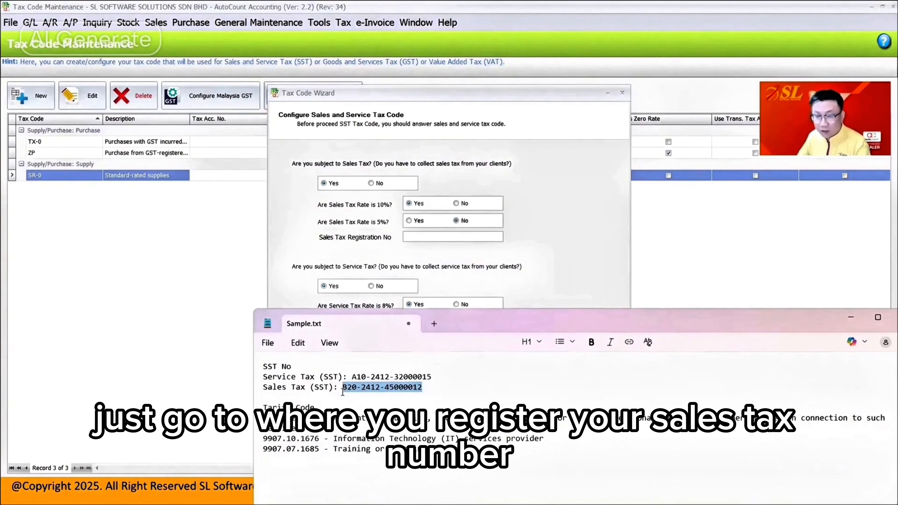
key(ctrl+c)
click(426, 239)
key(ctrl+v)
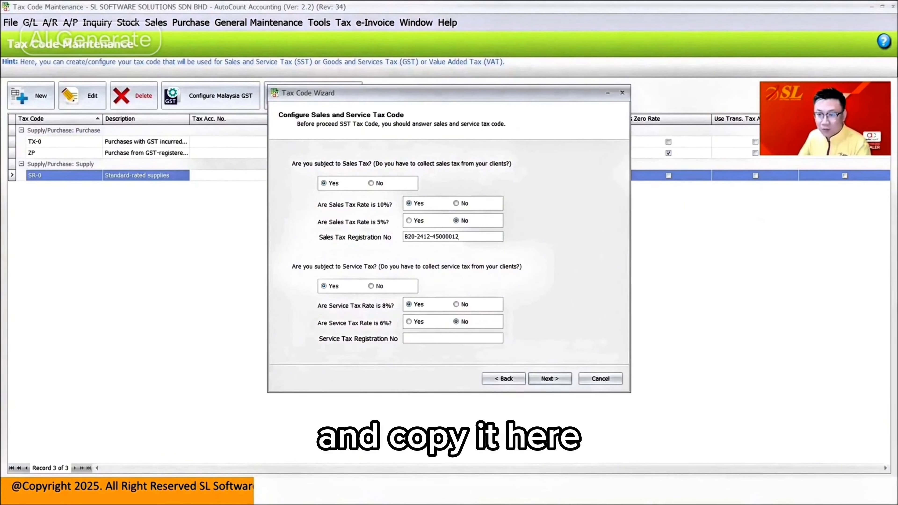
Step: Copy the service tax number from Sample.txt into the wizard's Service Tax Registration No field
click(503, 498)
drag(431, 377, 352, 378)
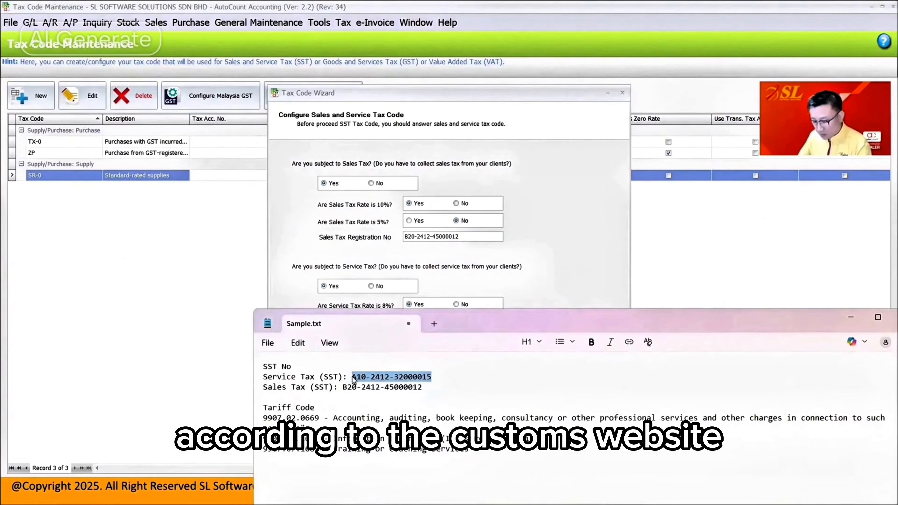
key(ctrl+c)
click(514, 322)
click(494, 338)
key(ctrl+v)
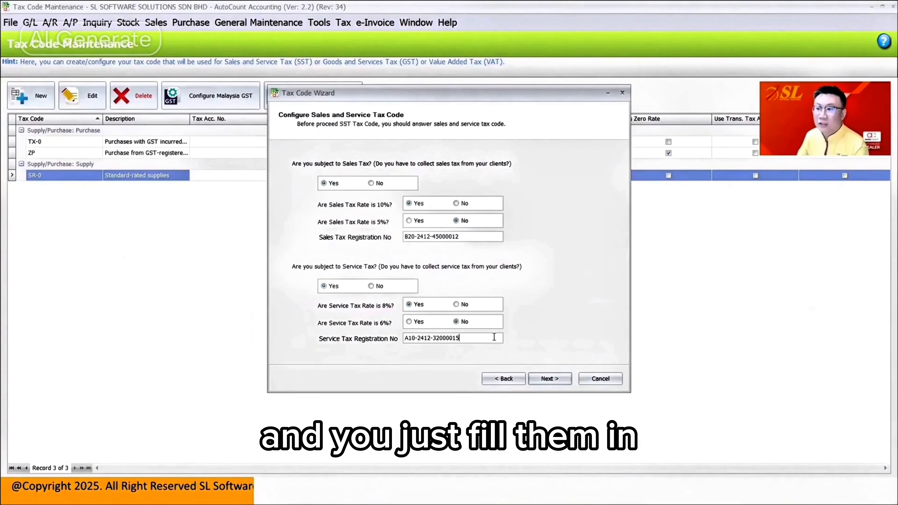
Step: Finish the wizard, keeping Yes for purchases charged with sales/service tax and for generating the proposed SST accounts
click(556, 379)
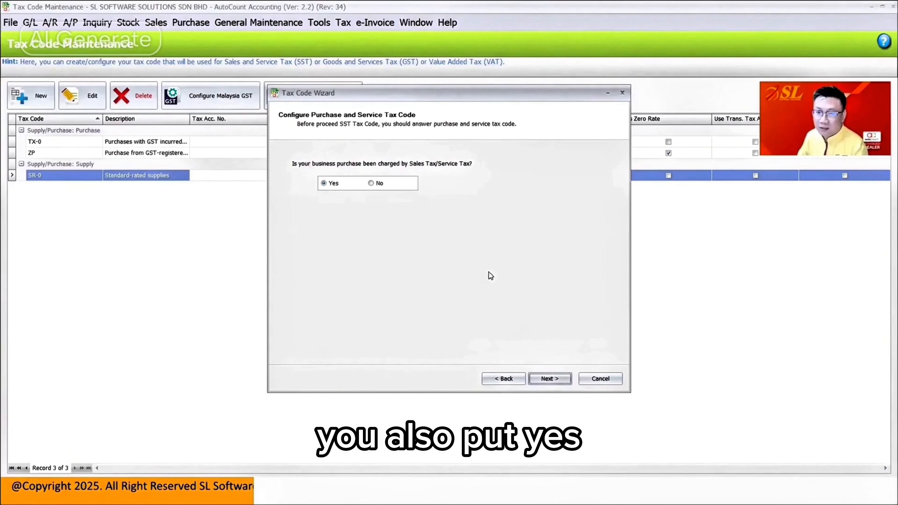
click(550, 378)
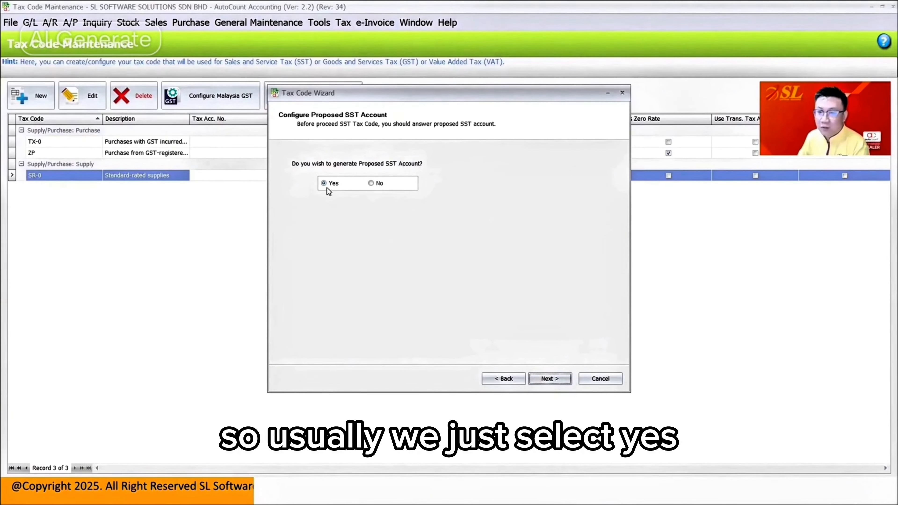
click(554, 379)
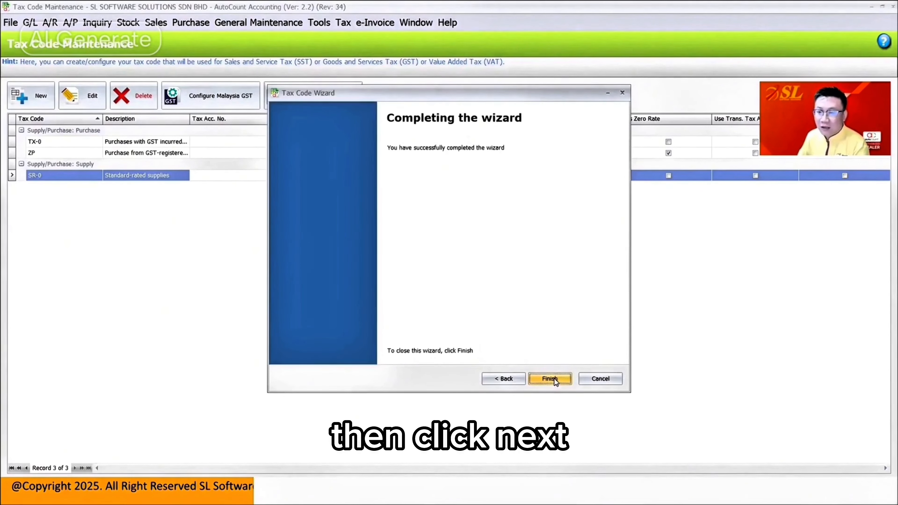
click(551, 378)
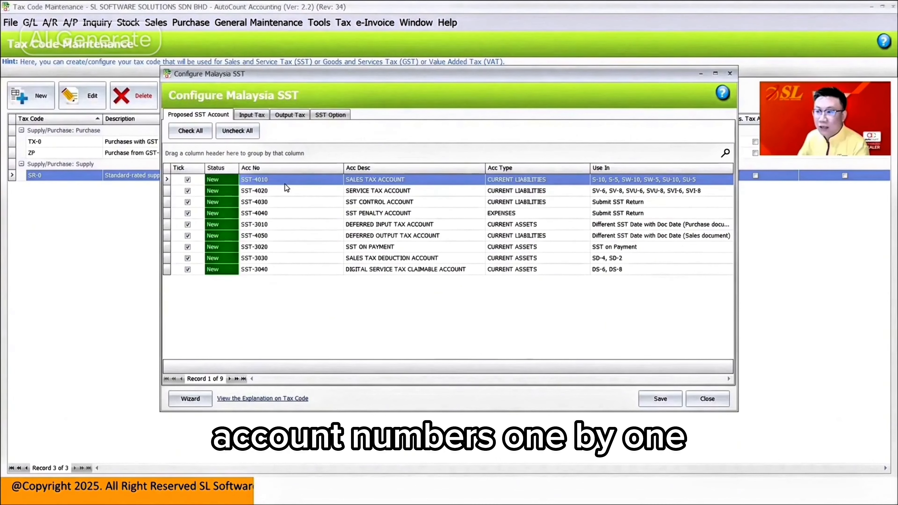
Step: Untick the P-5 purchase tax code among the input tax codes and tick it again
click(261, 116)
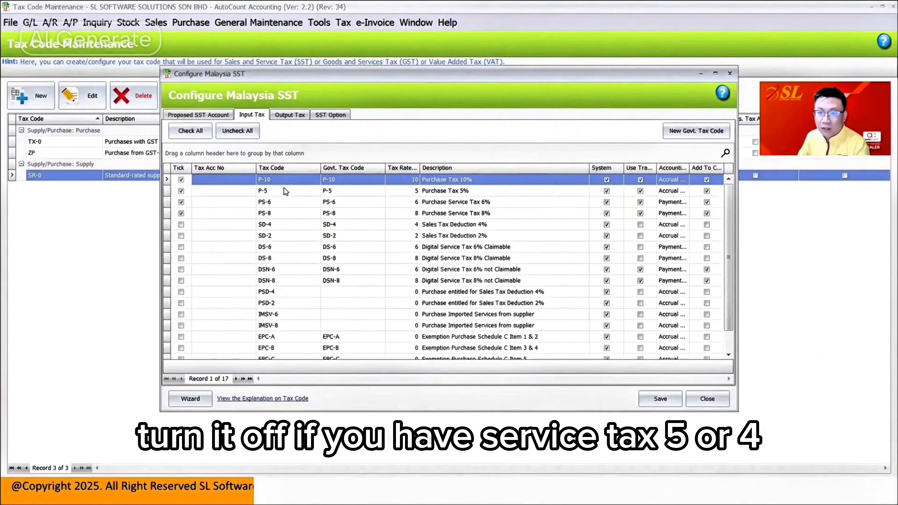
click(181, 190)
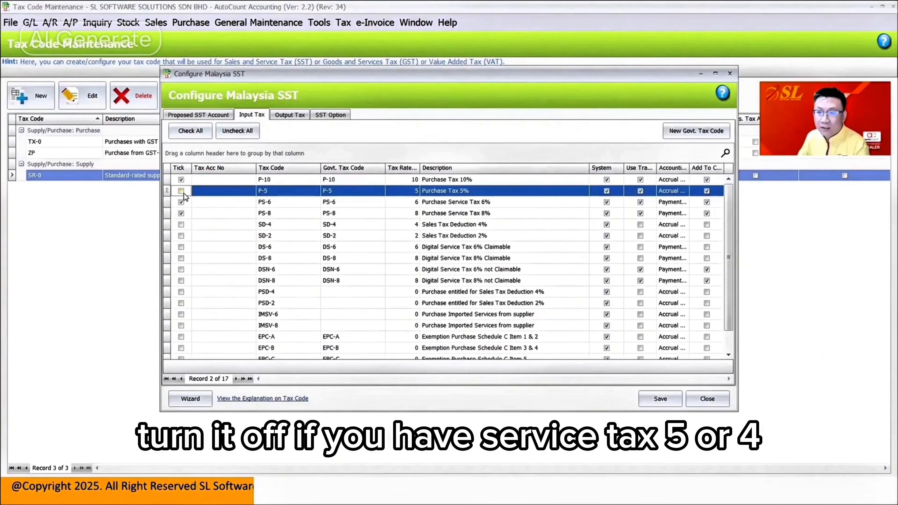
click(182, 191)
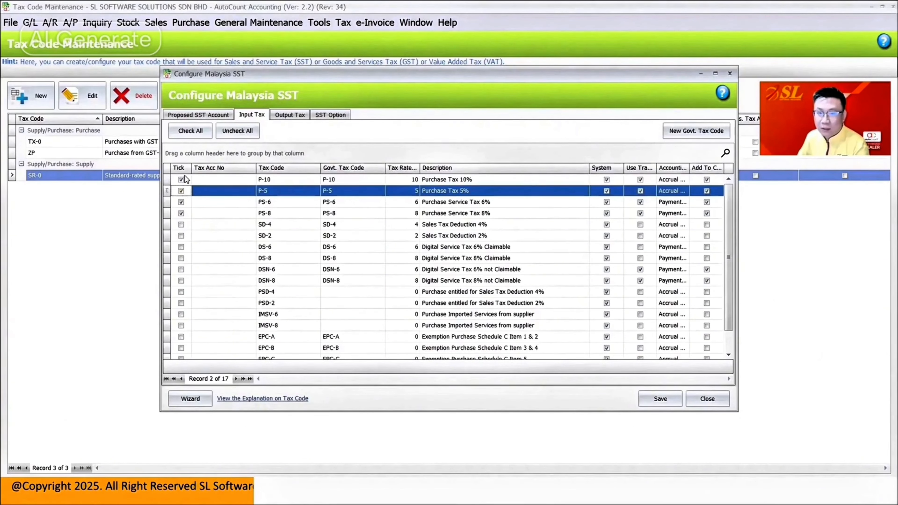
scroll(317, 235, down, 1)
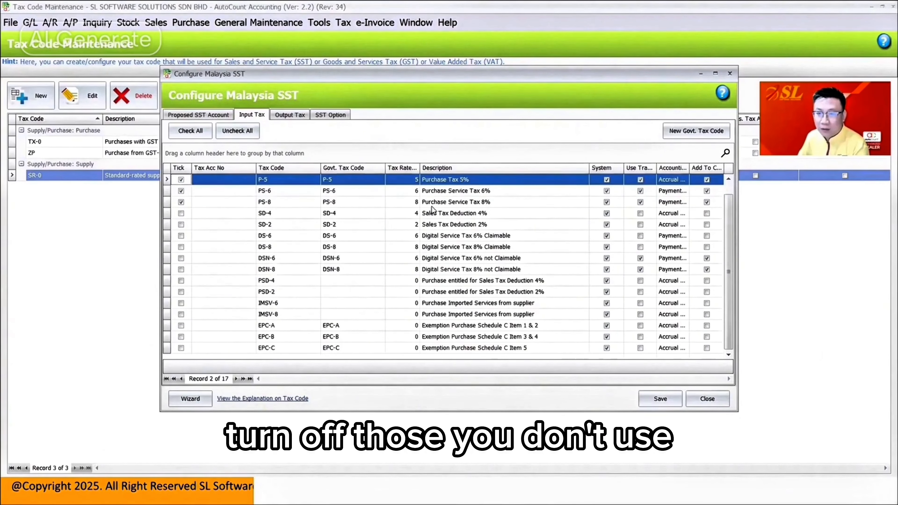
Step: Review the list of output tax codes, including the export and exemption codes
click(299, 119)
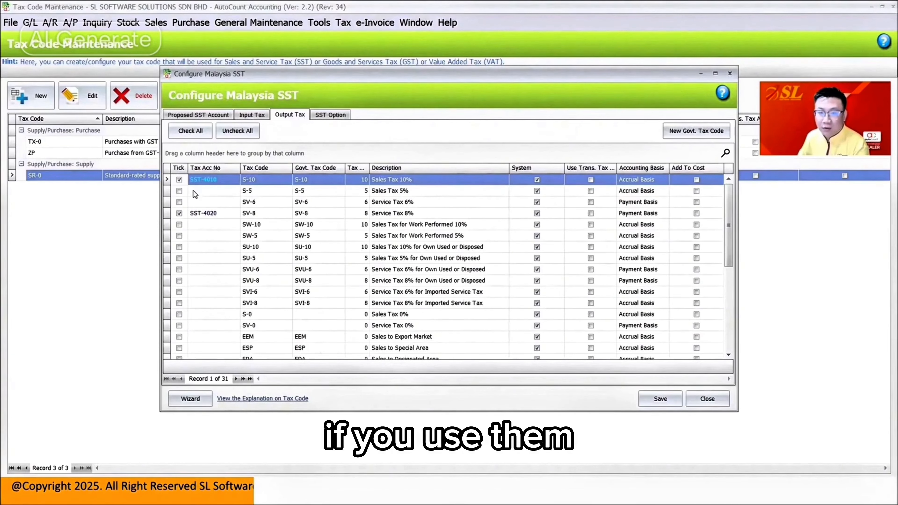
scroll(204, 315, down, 2)
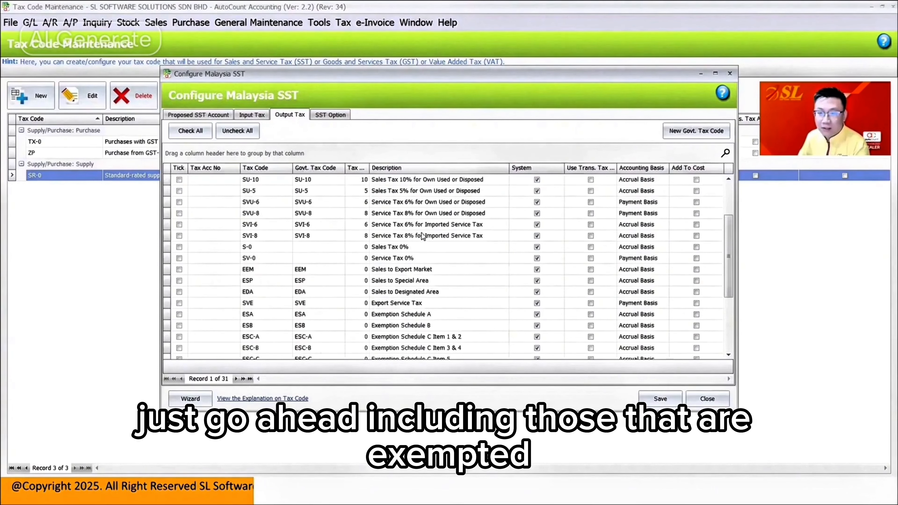
scroll(435, 237, down, 1)
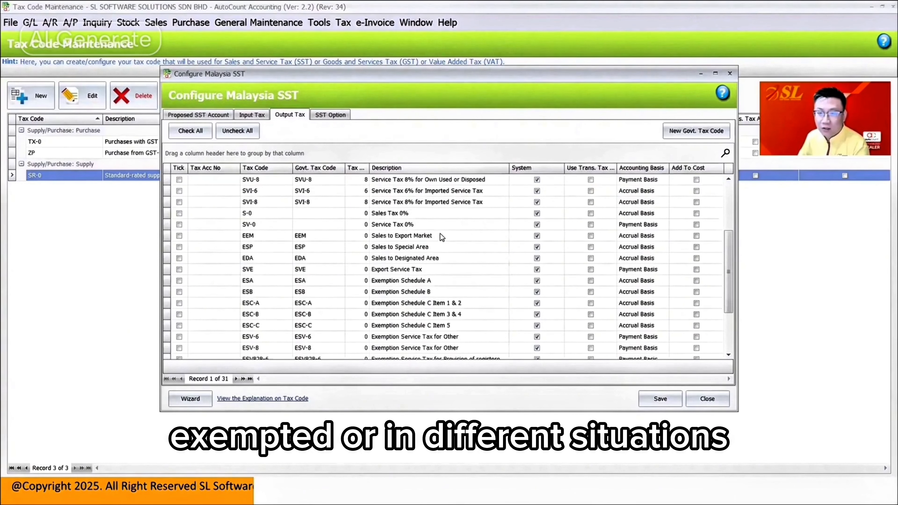
scroll(440, 235, down, 1)
scroll(426, 274, down, 1)
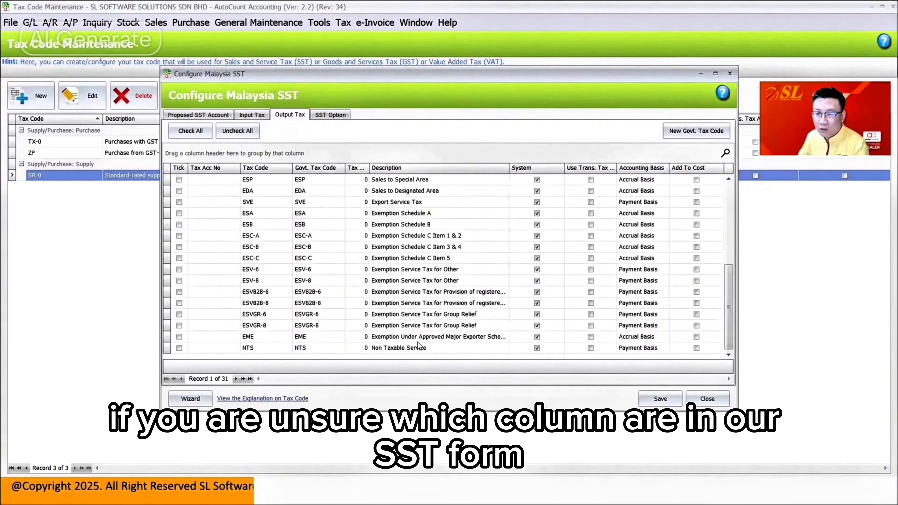
scroll(413, 243, up, 5)
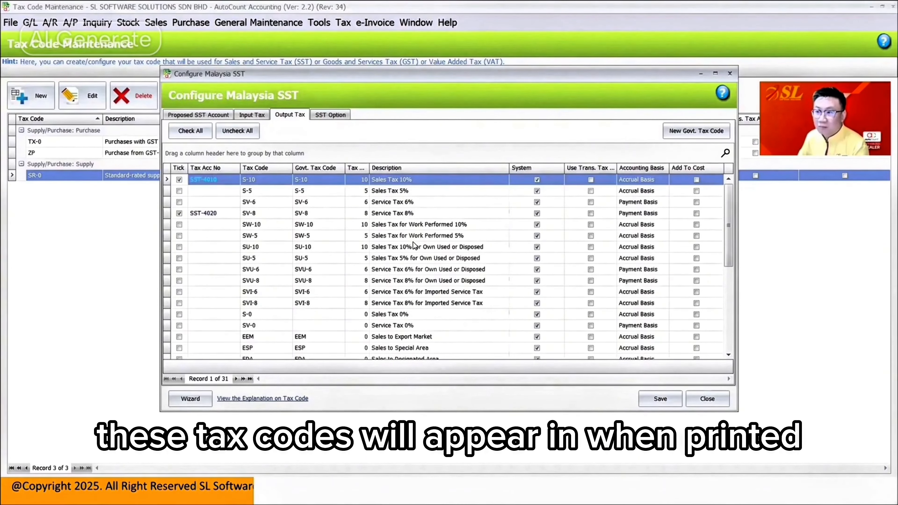
scroll(415, 244, down, 5)
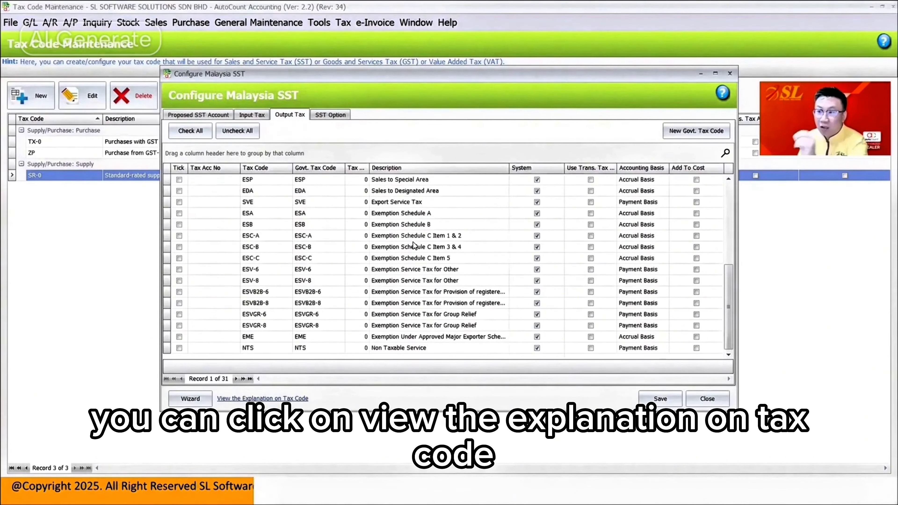
Step: Examine the online tax code explanation for each code's SST-02 form mapping, including Sales Tax 0%, and close the page
click(276, 399)
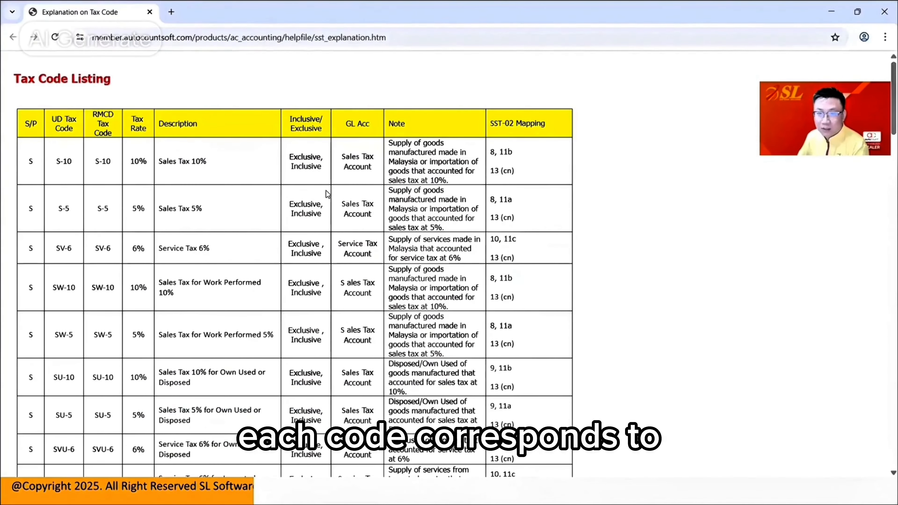
scroll(368, 181, down, 2)
drag(499, 112, 513, 116)
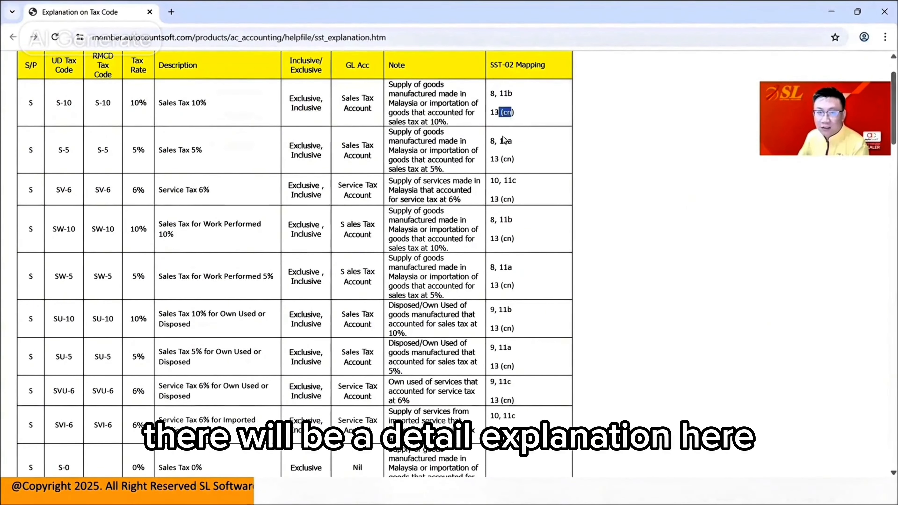
scroll(459, 179, down, 12)
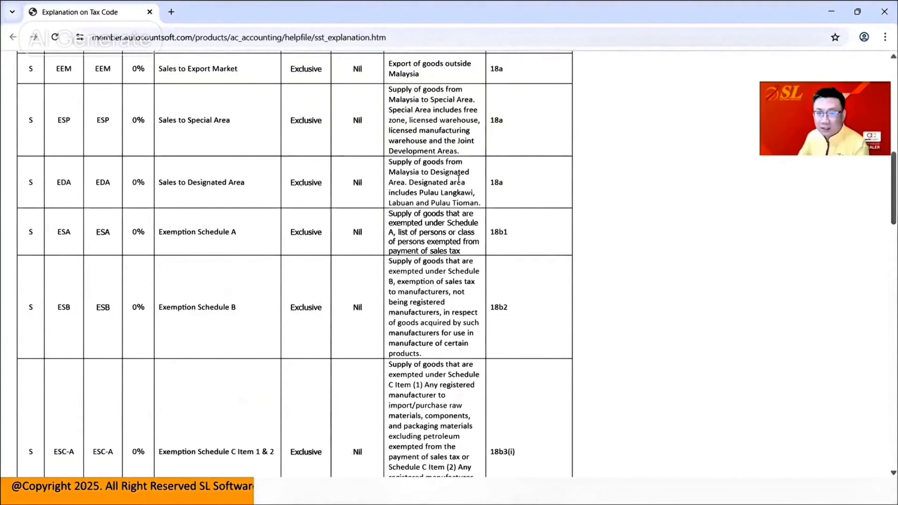
scroll(264, 225, up, 5)
drag(63, 175, 71, 179)
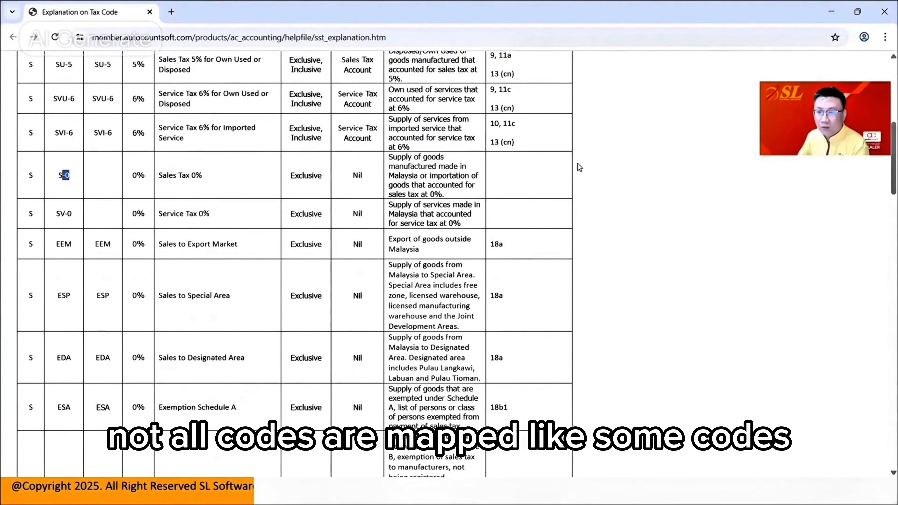
click(525, 177)
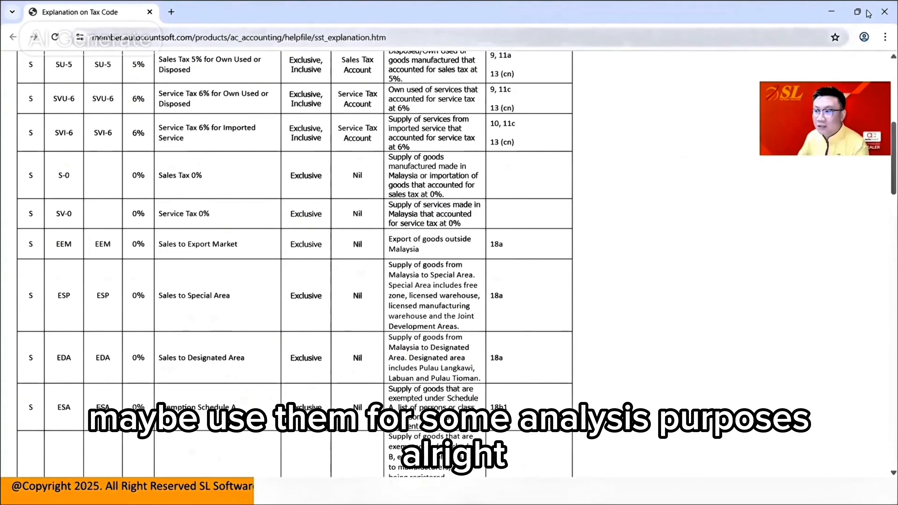
click(884, 12)
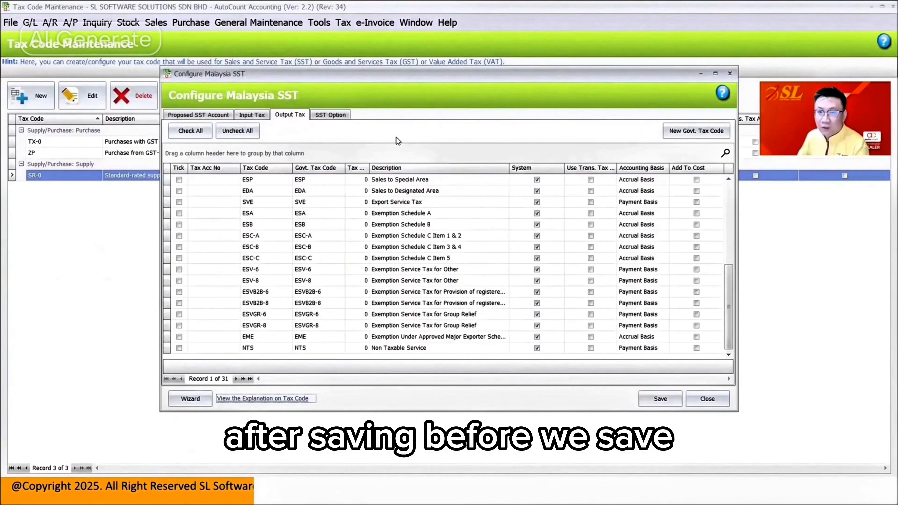
Step: Turn off the use of a default SST code in the SST options, and review the output tax codes
click(341, 115)
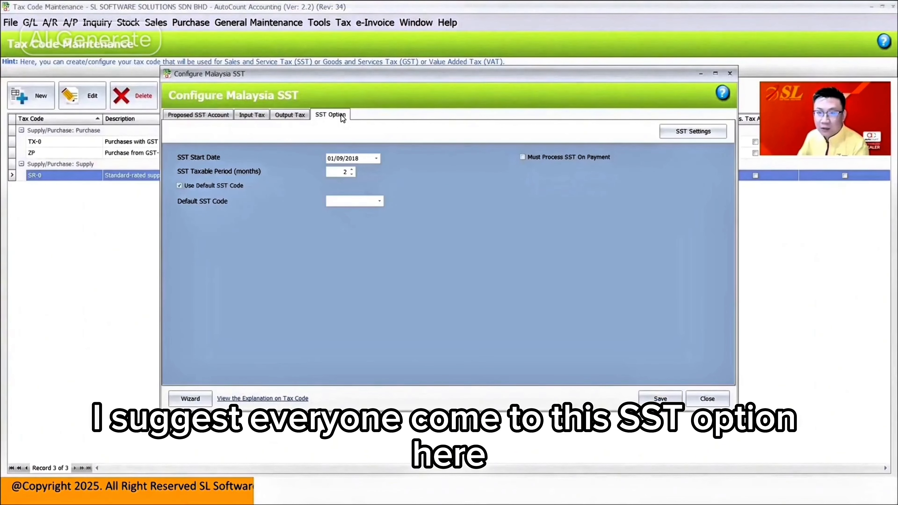
click(218, 186)
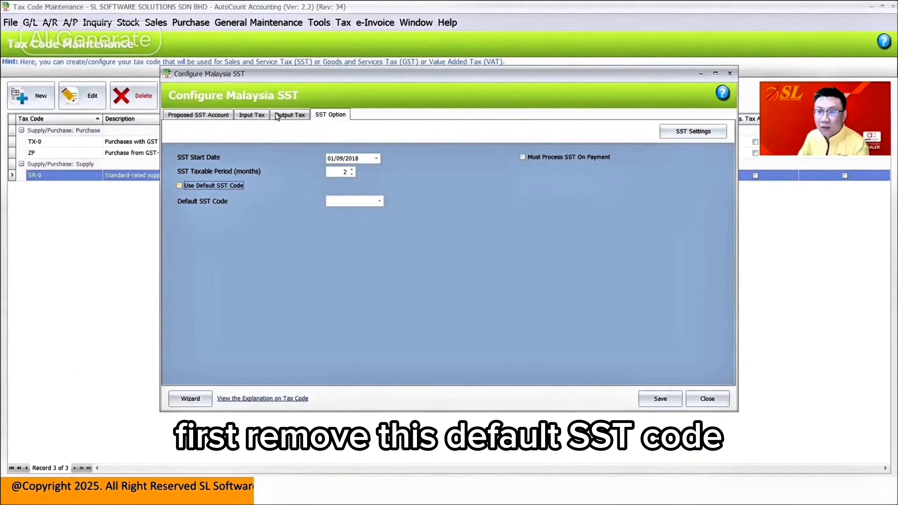
click(290, 115)
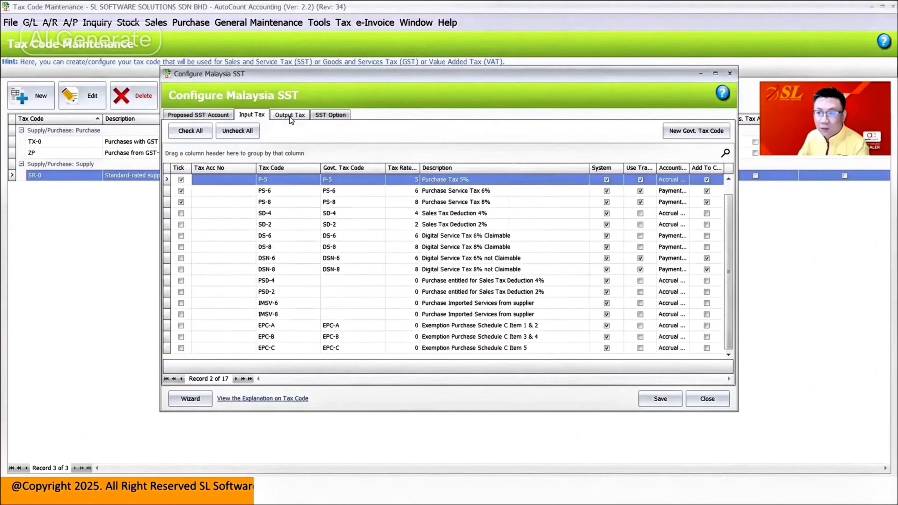
click(290, 115)
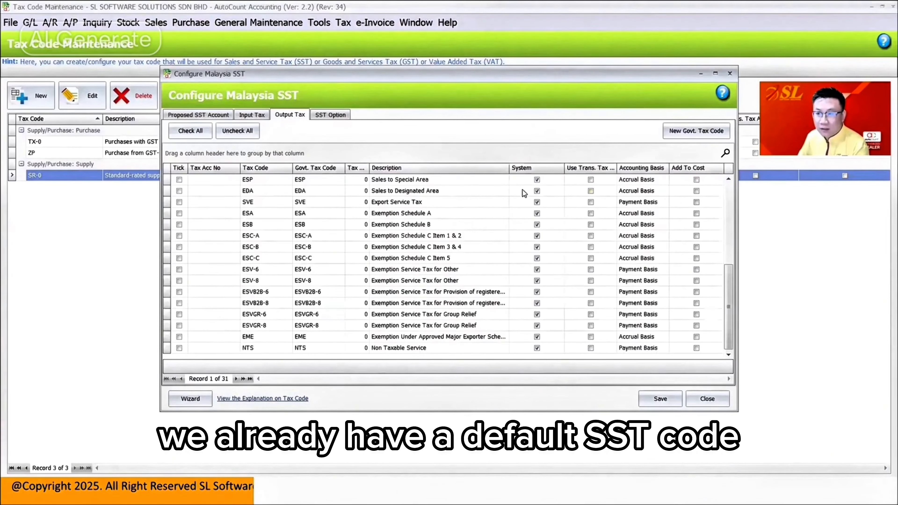
scroll(459, 226, up, 5)
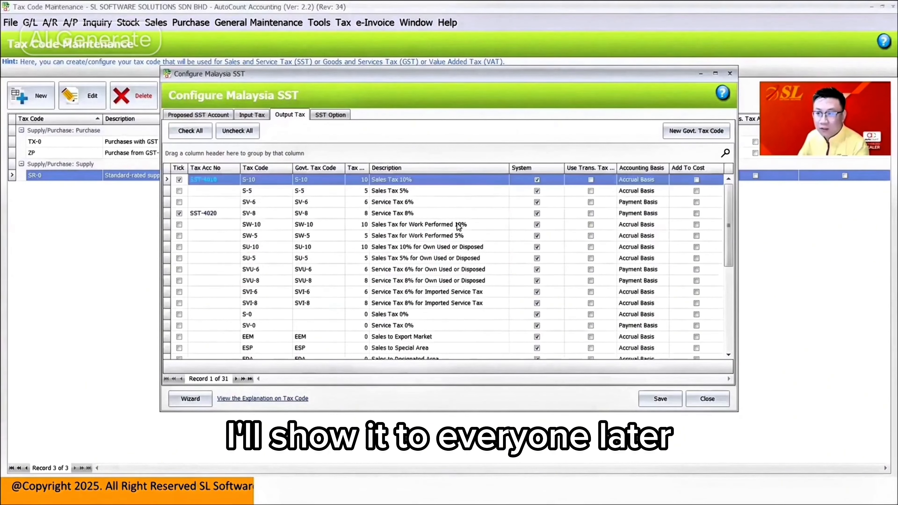
Step: Set the SST start date to 01/01/2025 in the SST options
click(324, 114)
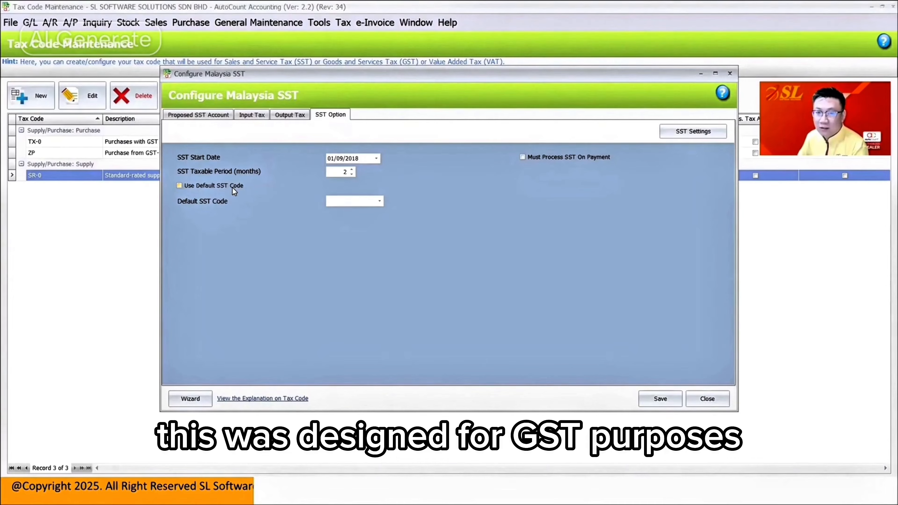
click(329, 158)
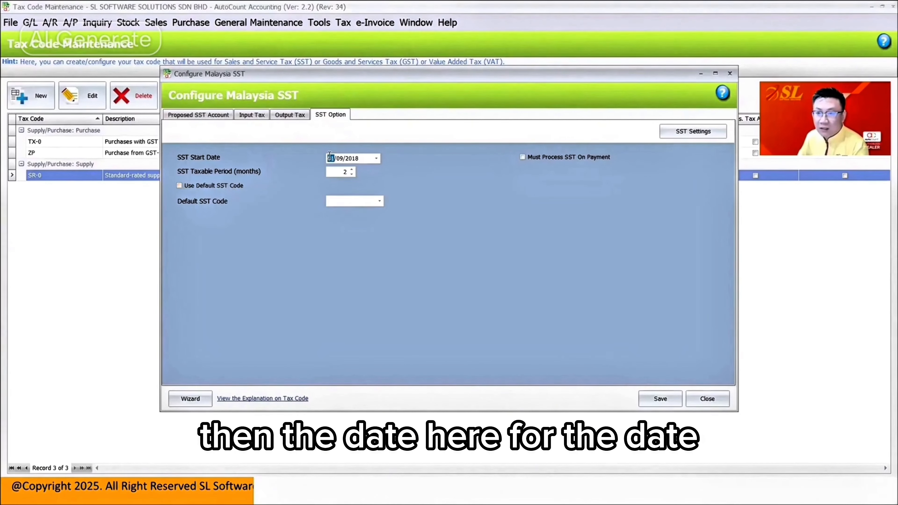
click(339, 159)
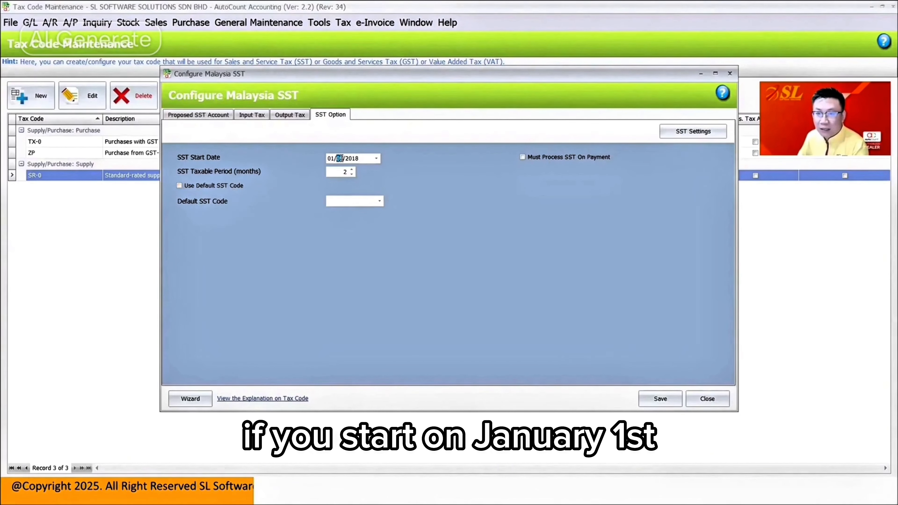
click(351, 158)
text(25)
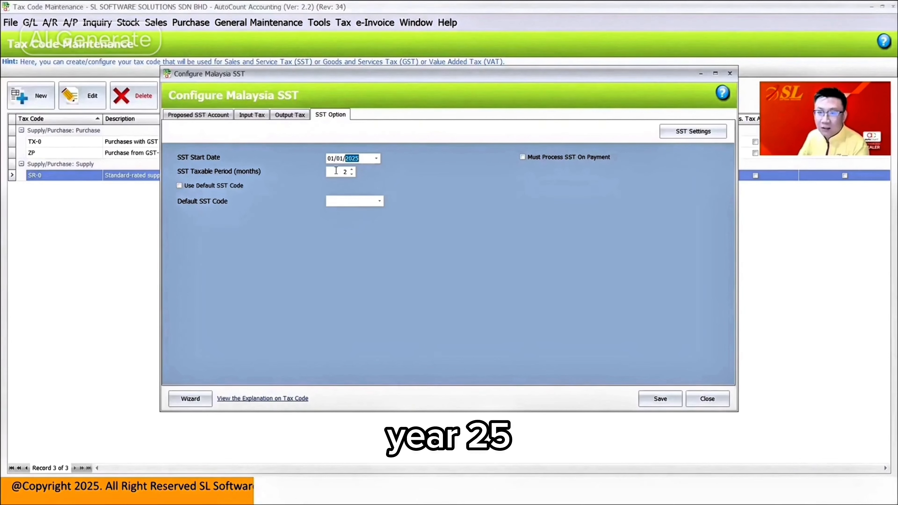
key(Tab)
Step: Change the SST start date to 01/02/2025 and the SST taxable period to 1 month
click(343, 159)
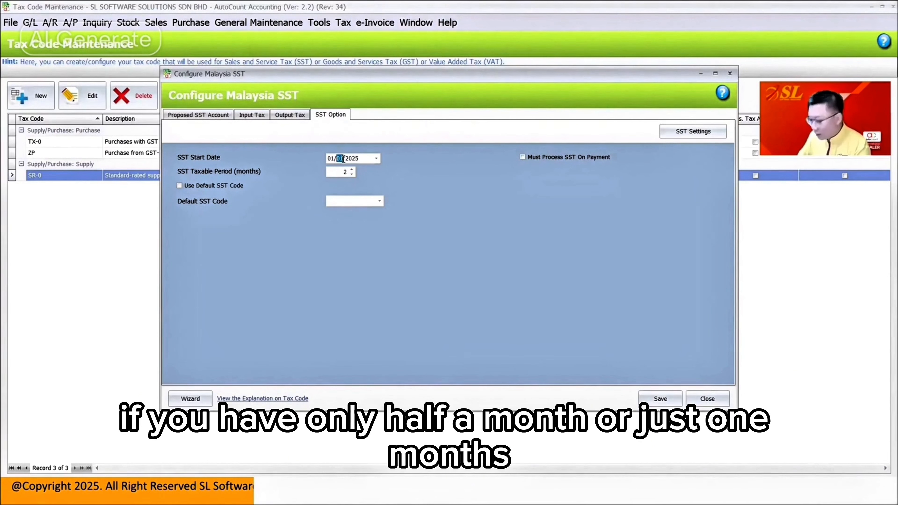
text(2)
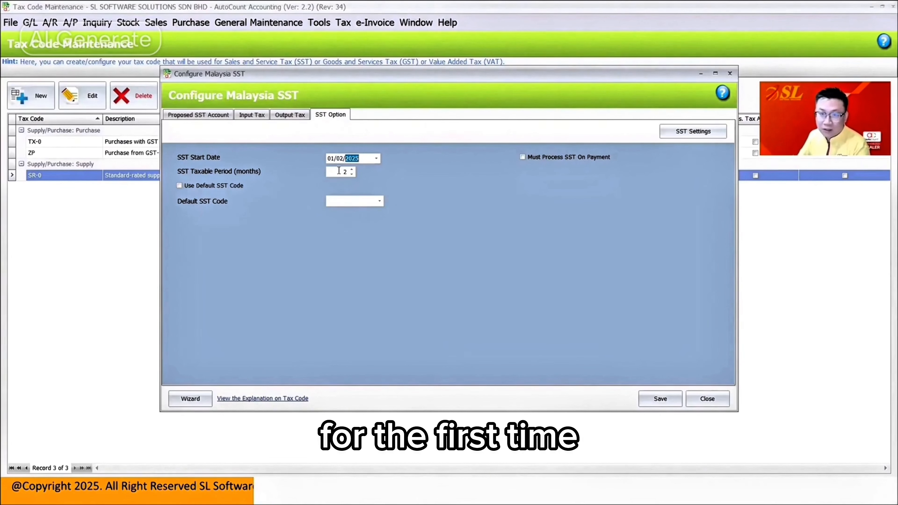
drag(339, 171, 357, 180)
text(1)
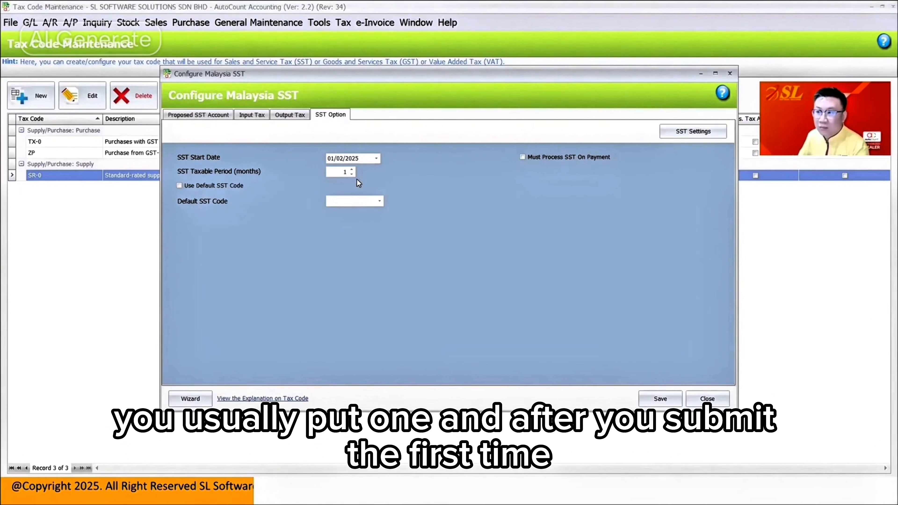
Step: Set the SST taxable period to 2 months and the start date to 01/01/2025, and save the SST configuration
drag(328, 171, 355, 174)
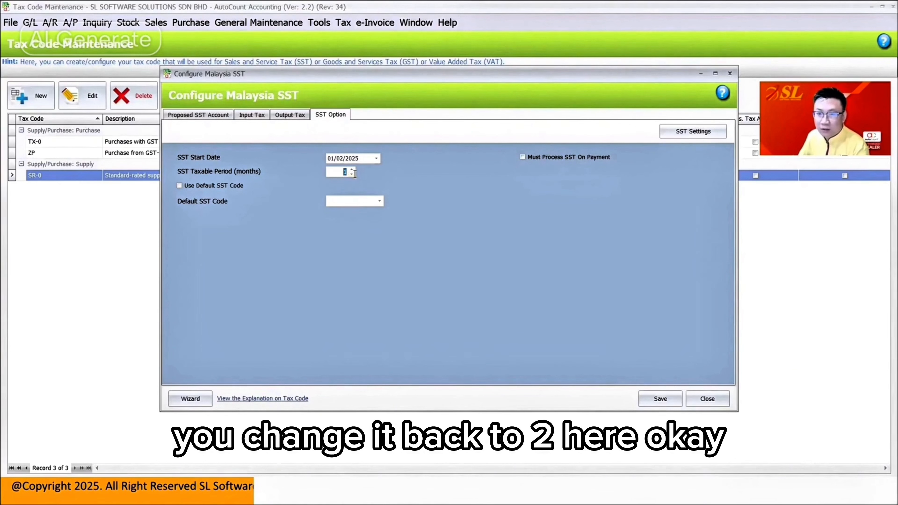
text(2)
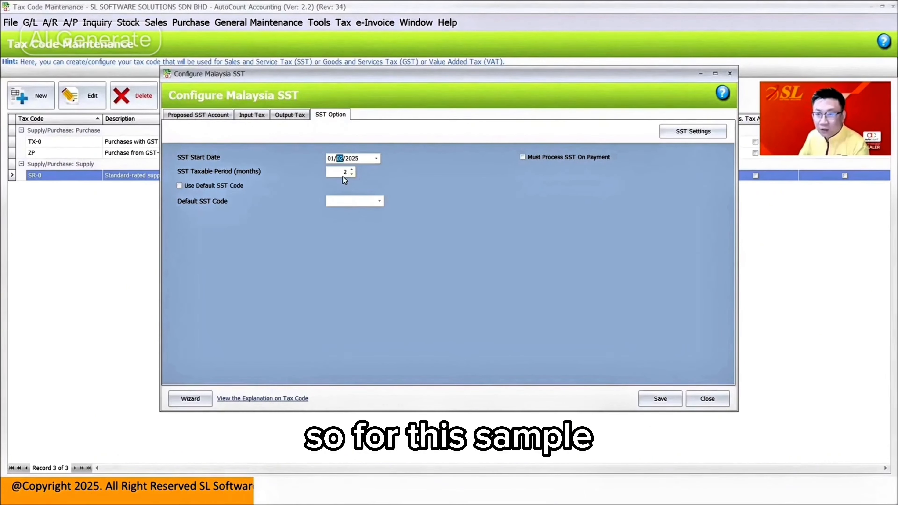
text(01)
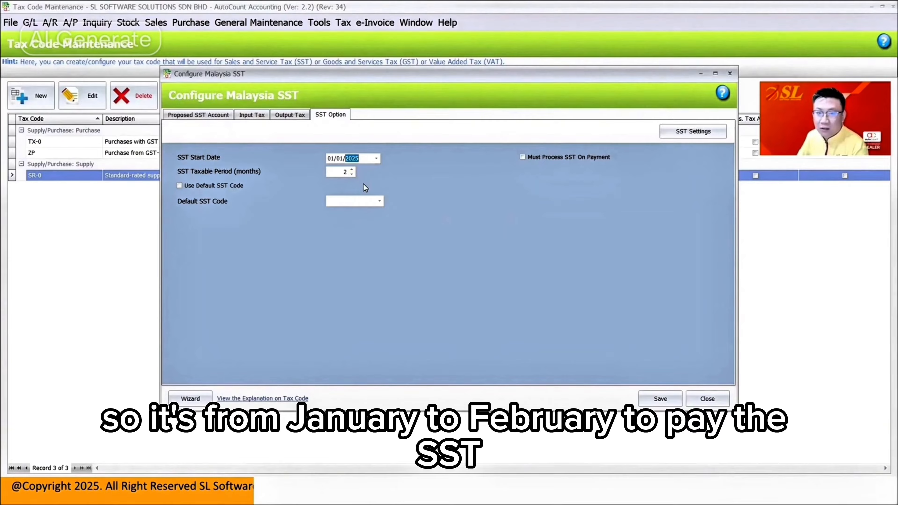
click(654, 400)
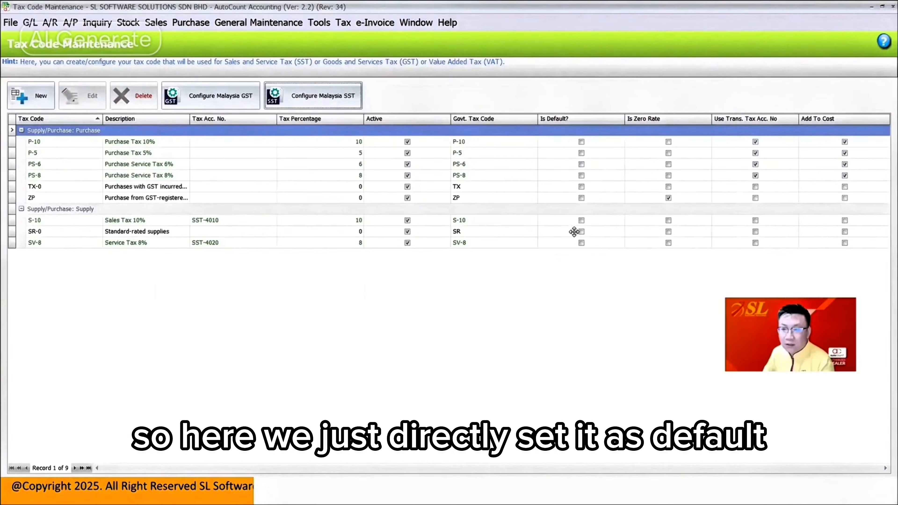
Step: Edit the SV-8 Service Tax 8% code to make it the default supply tax code
click(575, 243)
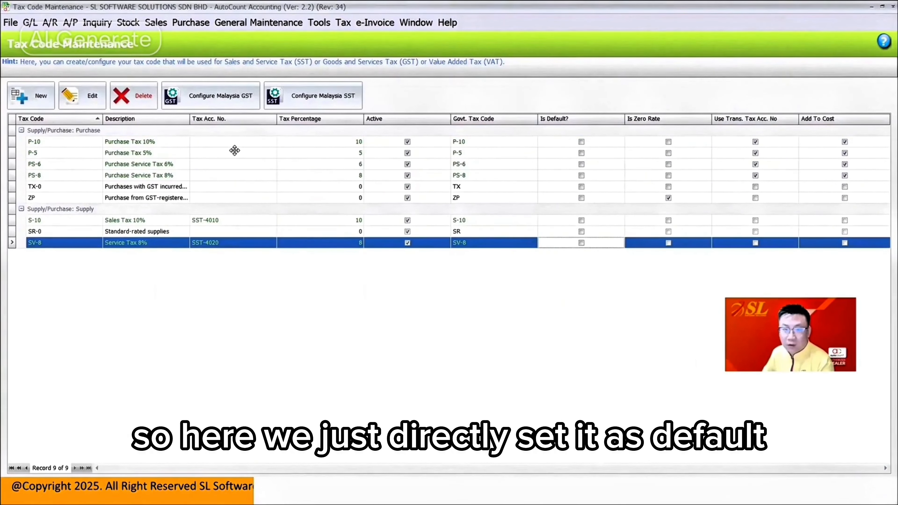
click(90, 101)
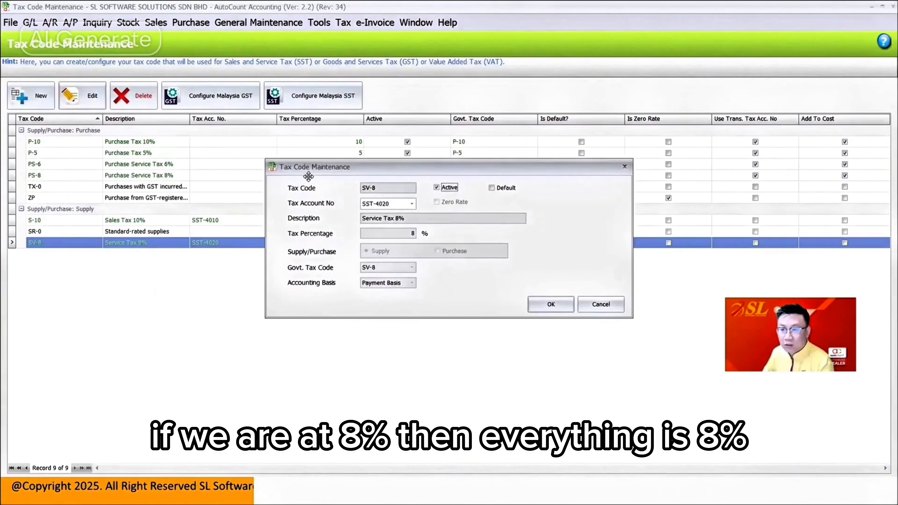
click(492, 187)
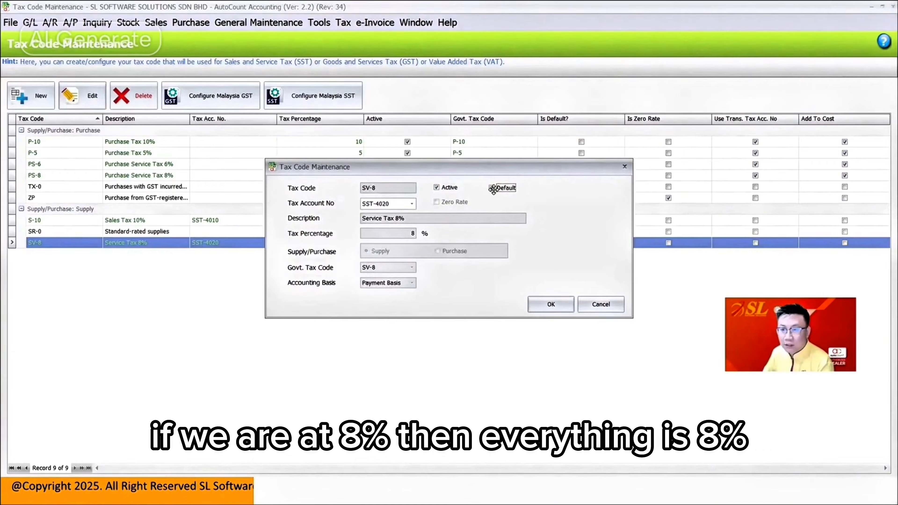
click(547, 305)
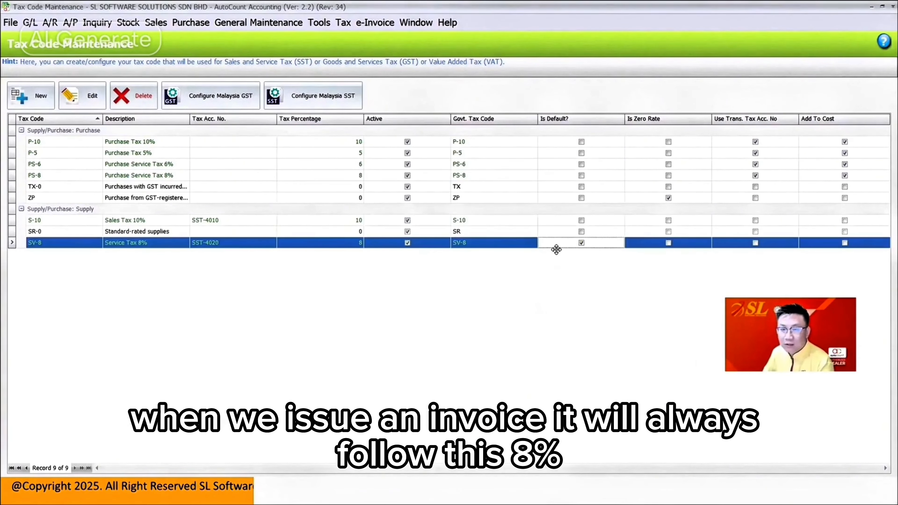
Step: Create a new sales invoice with A CUSTOMER as the debtor
click(156, 22)
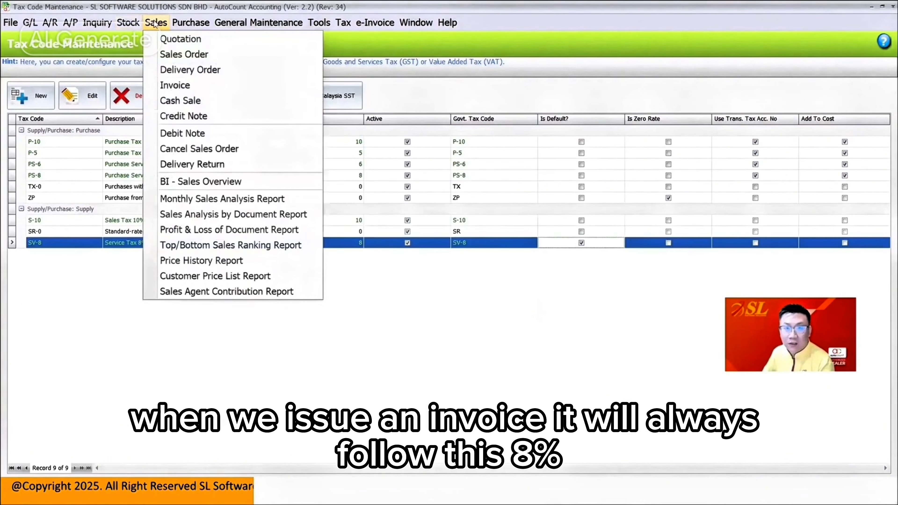
click(172, 90)
click(37, 98)
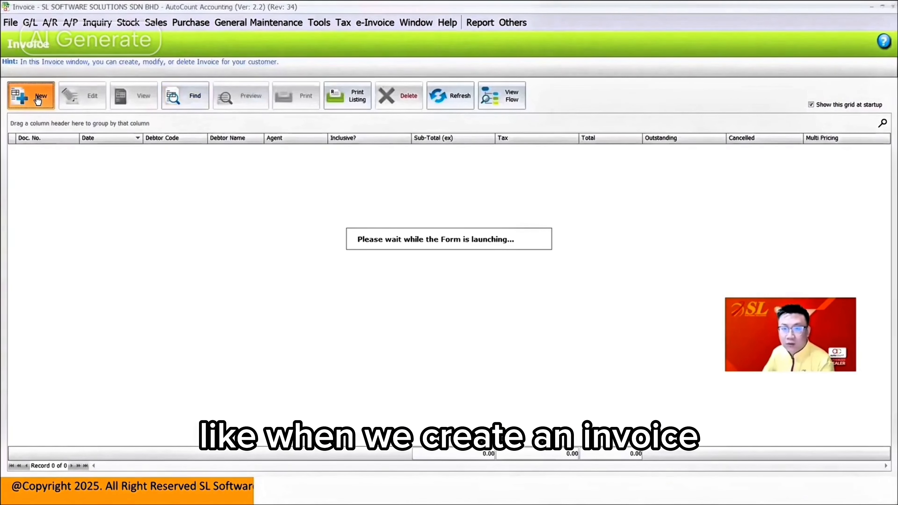
click(196, 144)
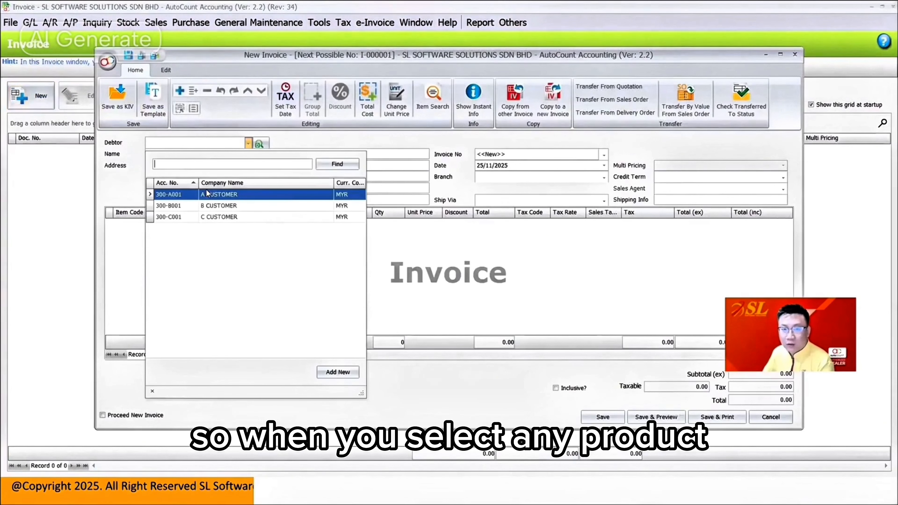
click(208, 194)
Step: Add two invoice lines for the items ACC (Accounting Service) and AUDIT (Auditing Service)
right_click(214, 235)
click(241, 239)
click(141, 223)
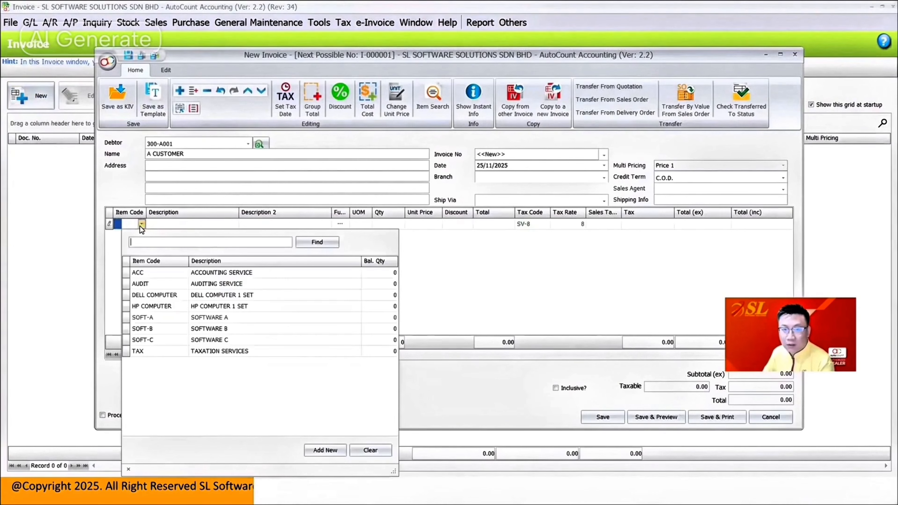
click(166, 272)
right_click(171, 263)
click(193, 270)
click(134, 235)
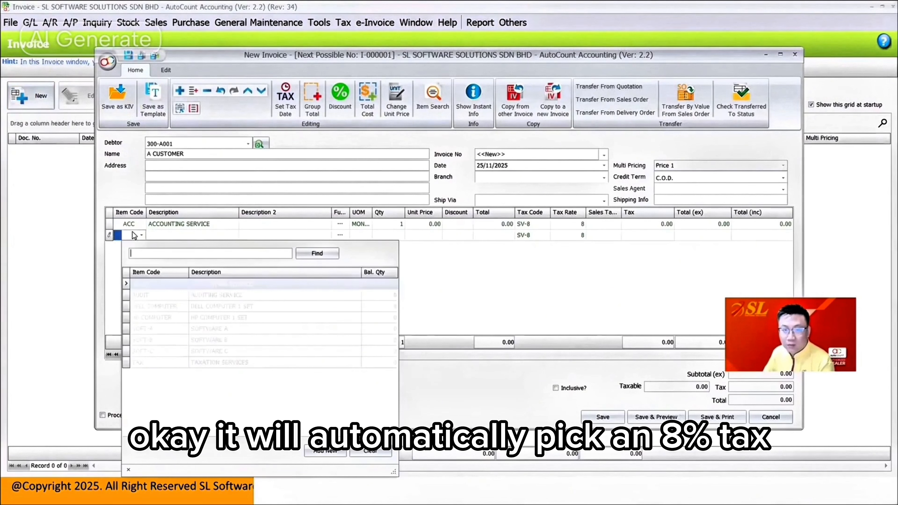
click(162, 296)
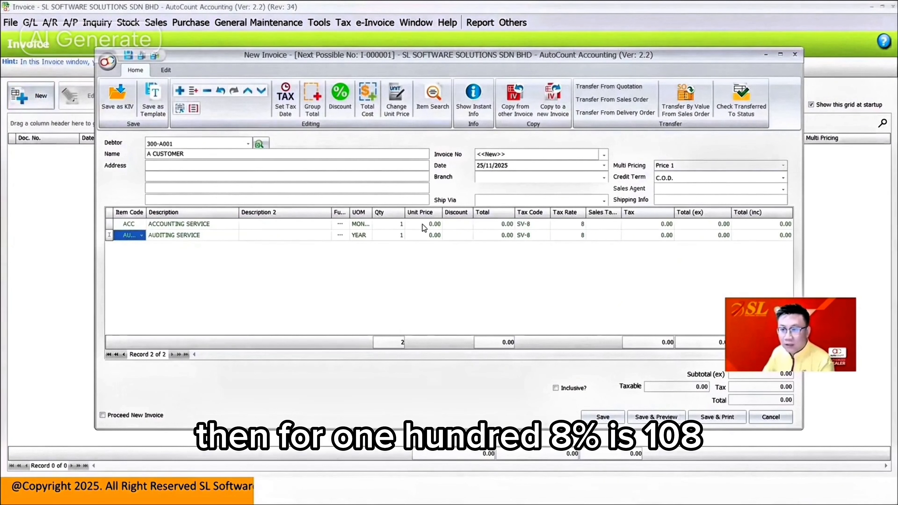
Step: Set the unit price to 100 for the accounting service and 200 for the auditing service
click(438, 224)
text(100)
key(Tab)
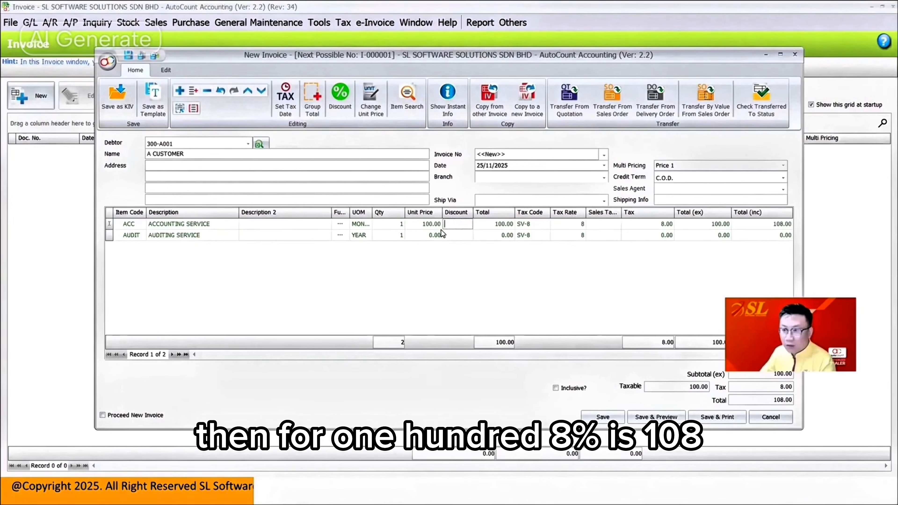
click(437, 235)
text(200)
key(Tab)
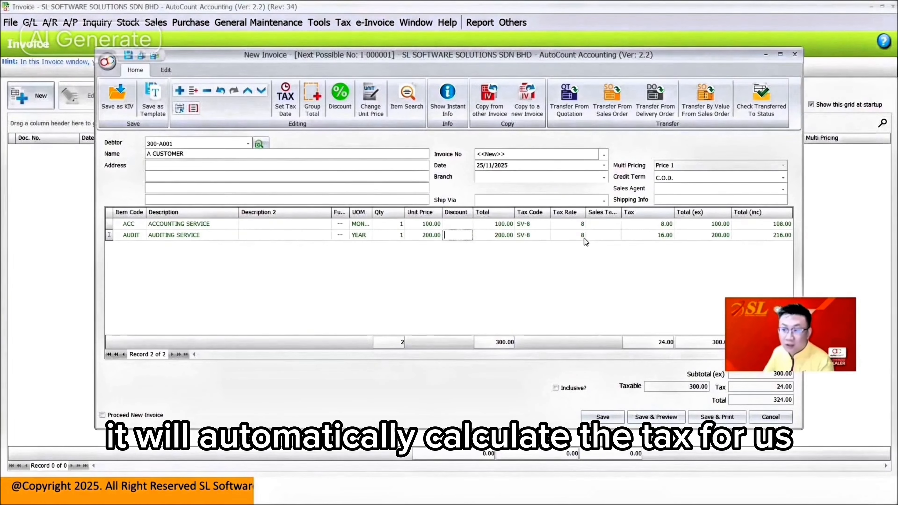
Step: Switch the invoice to tax-inclusive pricing and back, and close it without saving
click(574, 389)
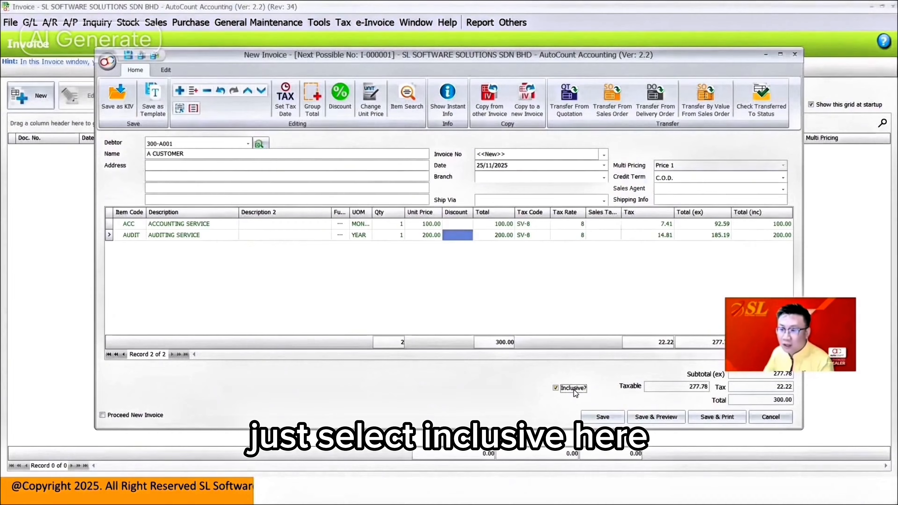
click(574, 391)
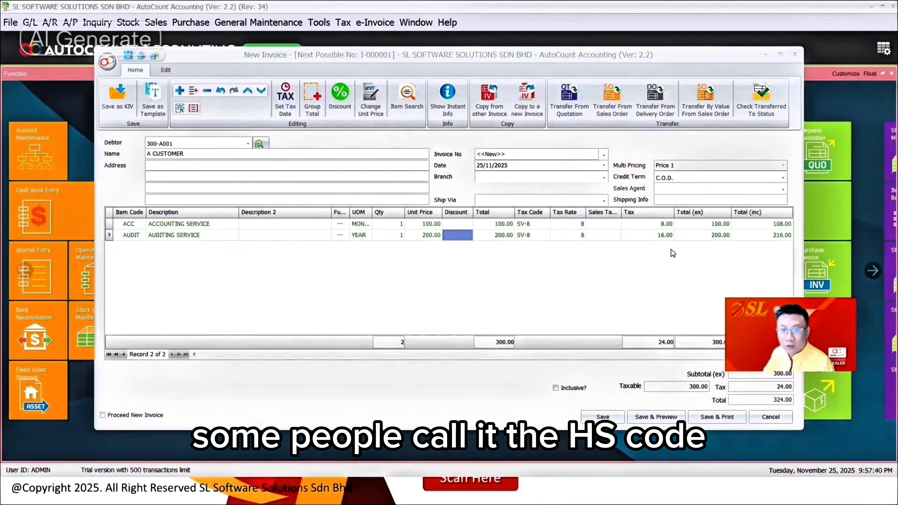
click(796, 55)
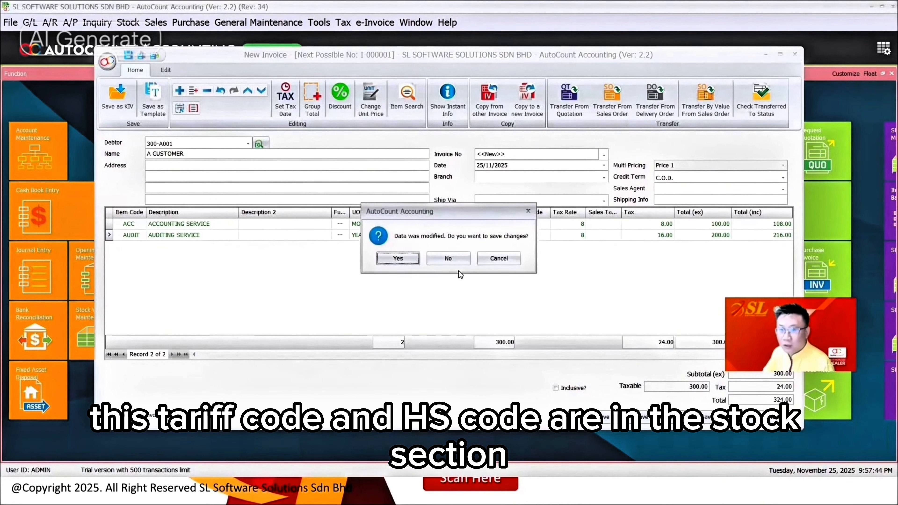
click(456, 261)
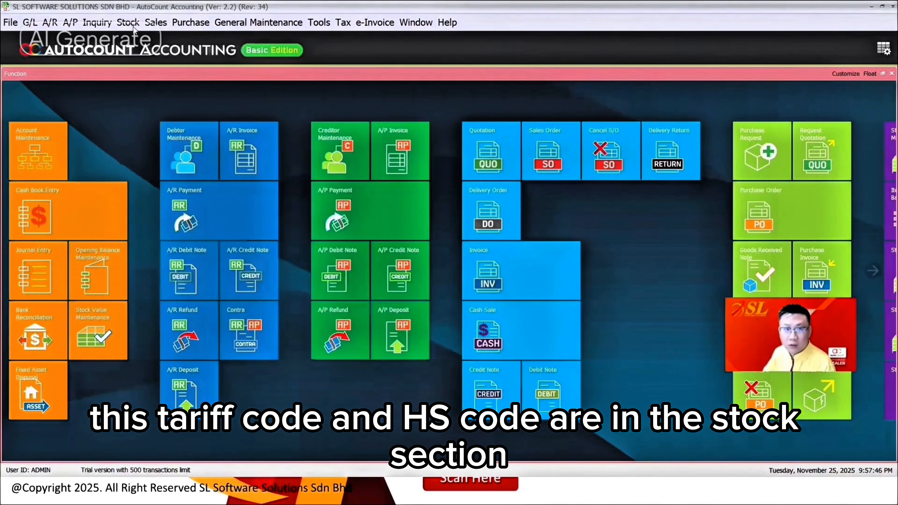
Step: Open the stock item list and select the ACC accounting service item
click(131, 24)
click(166, 36)
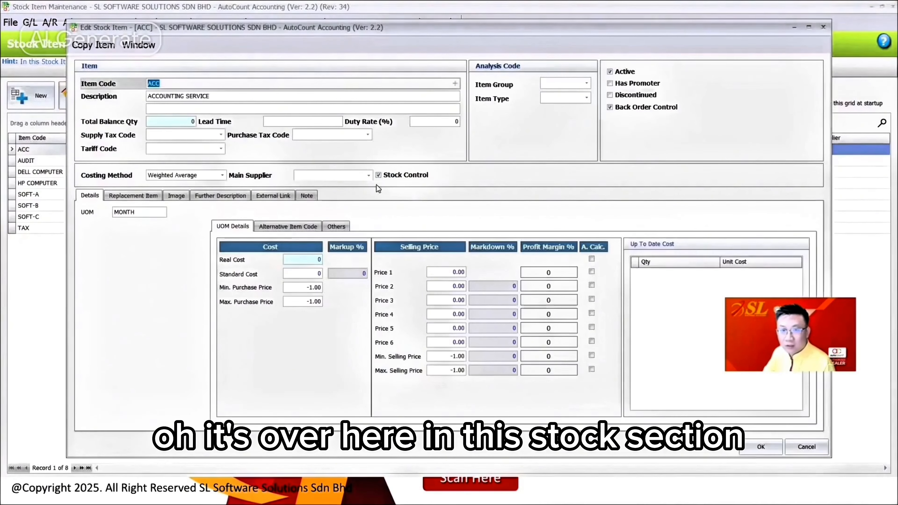
click(181, 151)
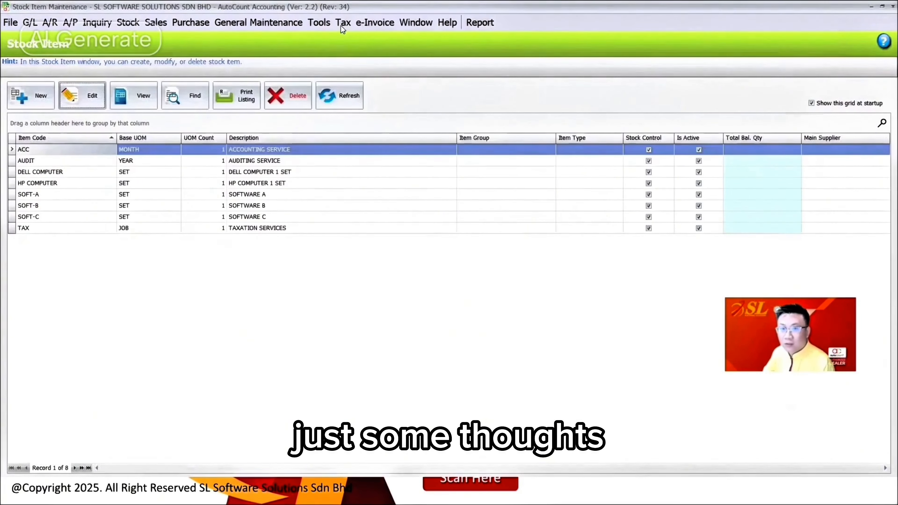
Step: Start a new tariff record in Tariff Maintenance and copy the code 9907.02.0669 into it from Sample.txt
click(342, 22)
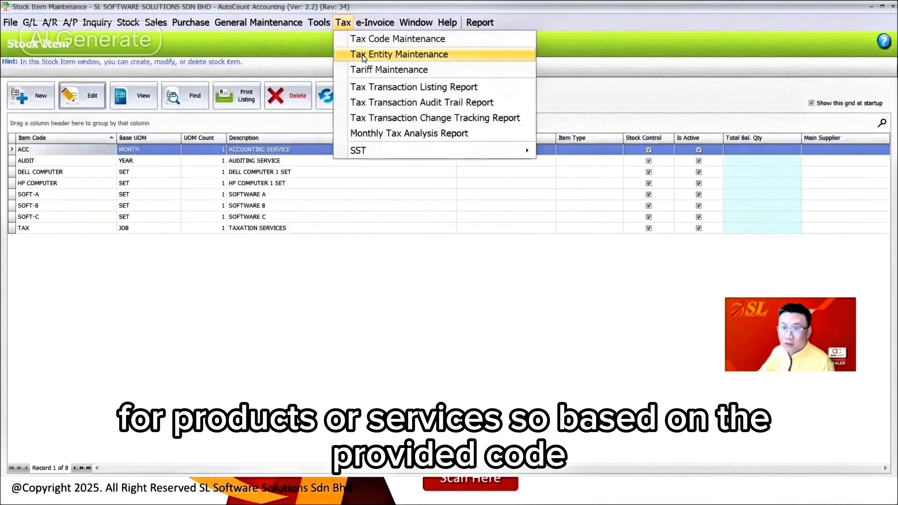
click(364, 70)
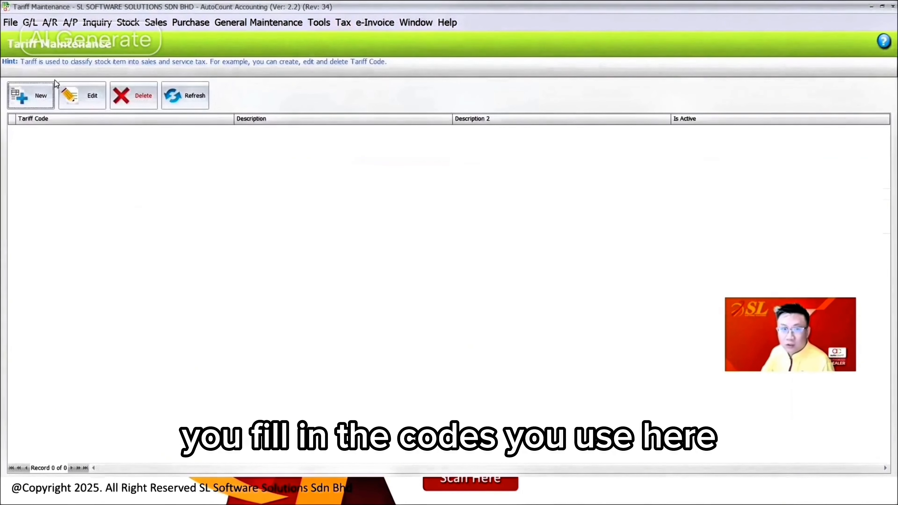
click(27, 96)
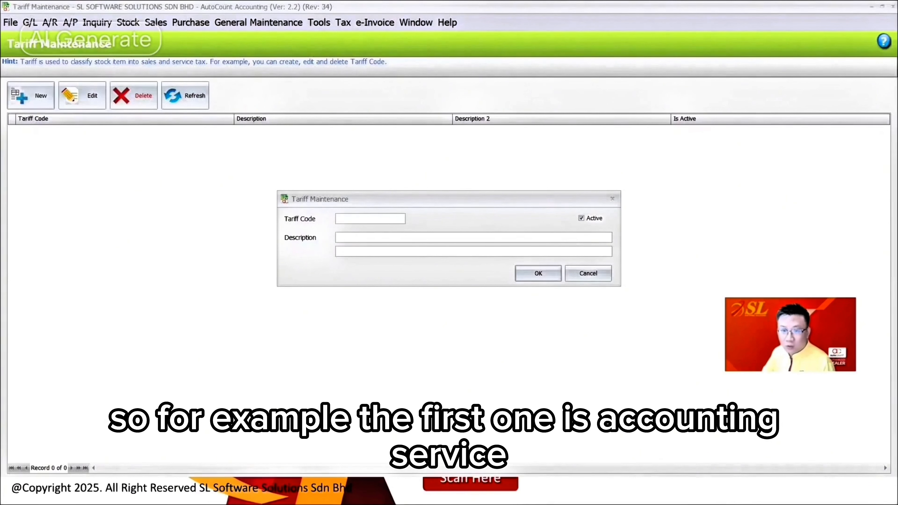
key(alt+Tab)
drag(452, 195, 445, 125)
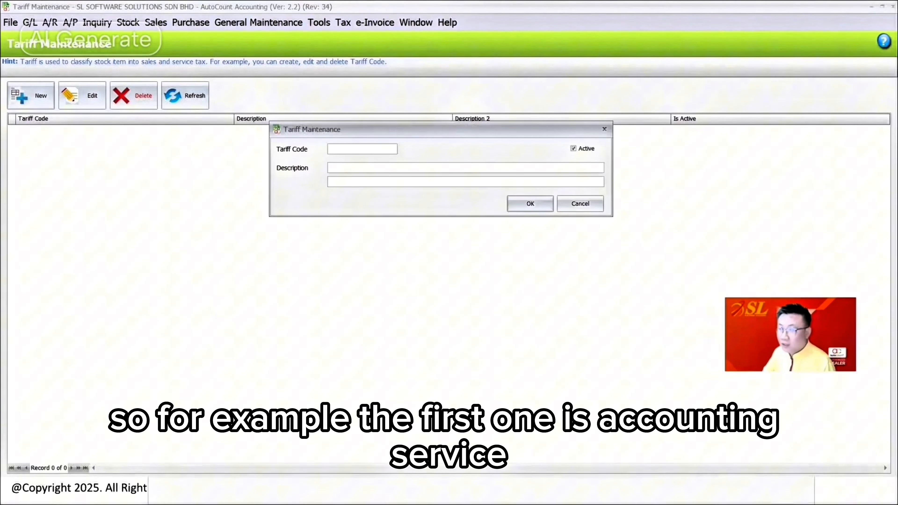
key(alt+Tab)
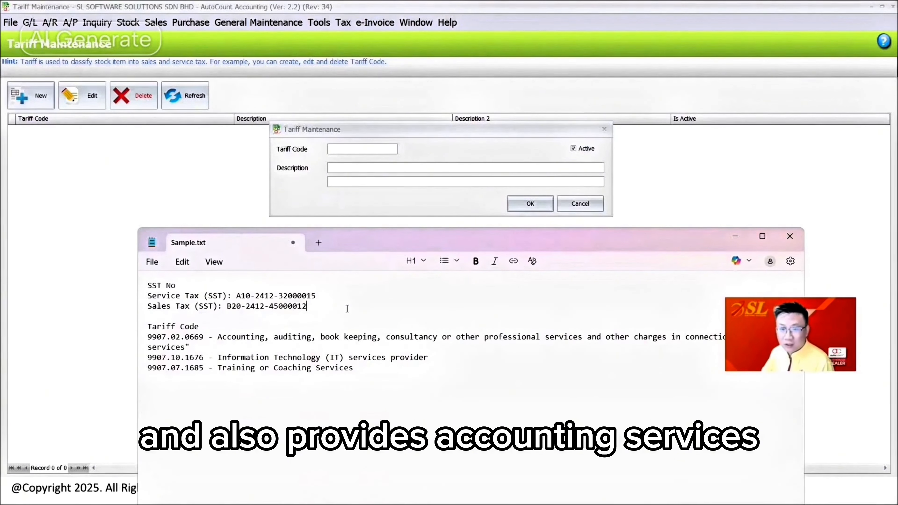
drag(204, 337, 138, 340)
key(ctrl+c)
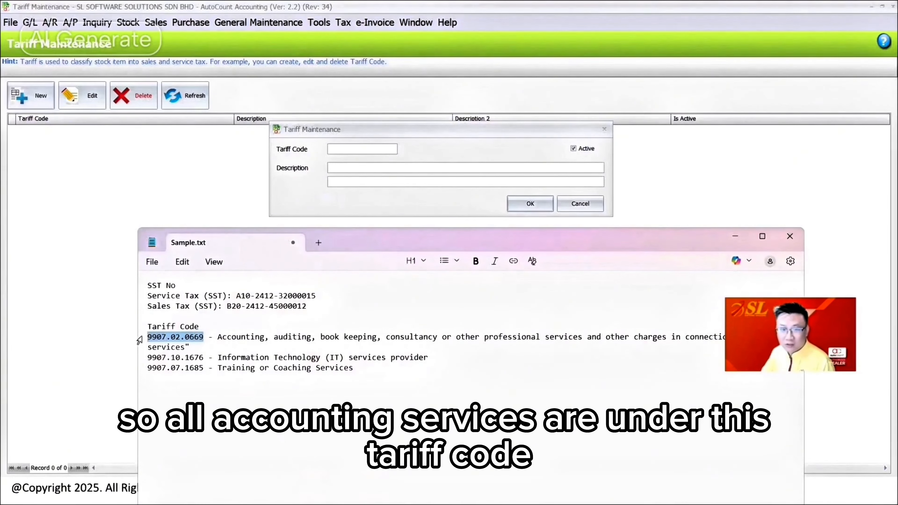
click(385, 130)
key(ctrl+v)
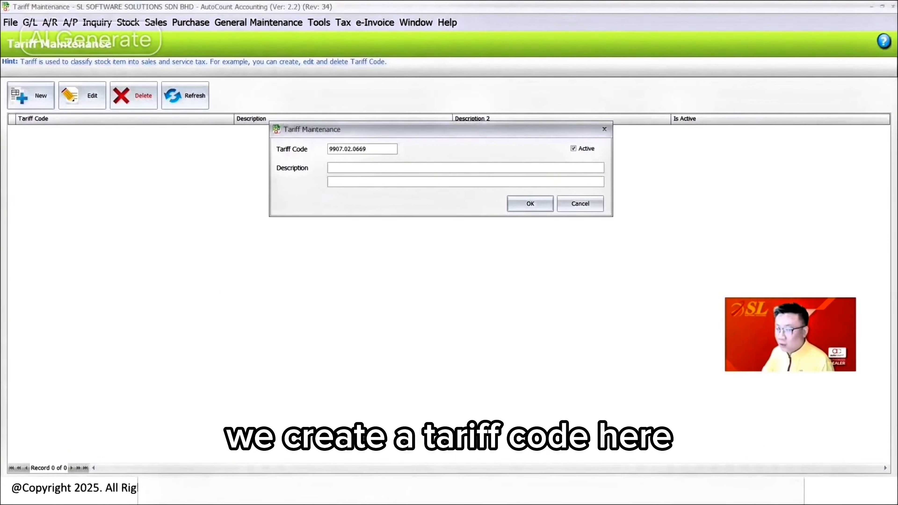
Step: Copy the "Accounting, auditing, book keeping, consultancy" description from Sample.txt into tariff 9907.02.0669 and save it
key(alt+Tab)
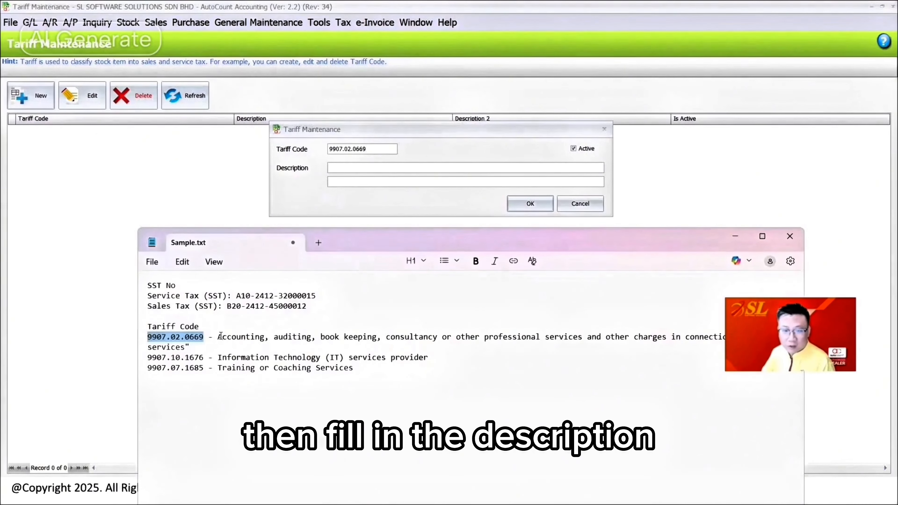
drag(220, 335, 186, 347)
key(ctrl+c)
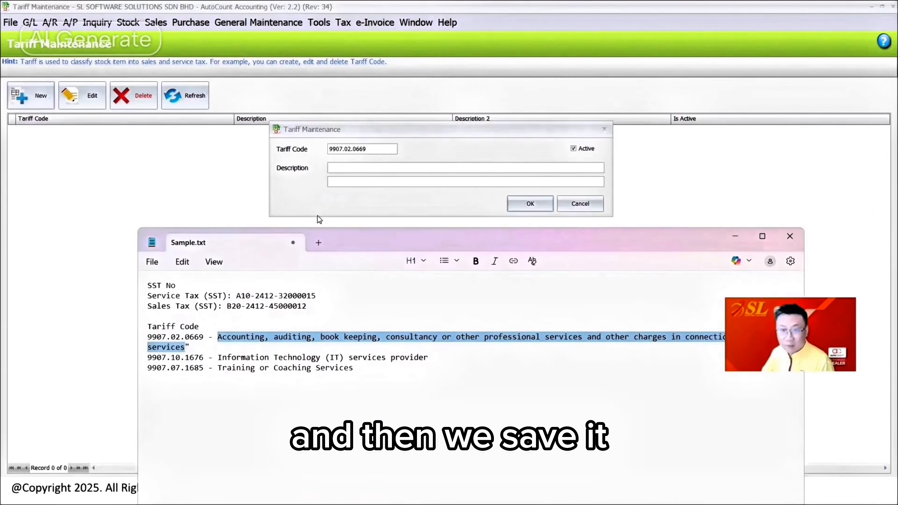
click(364, 170)
key(ctrl+v)
click(522, 207)
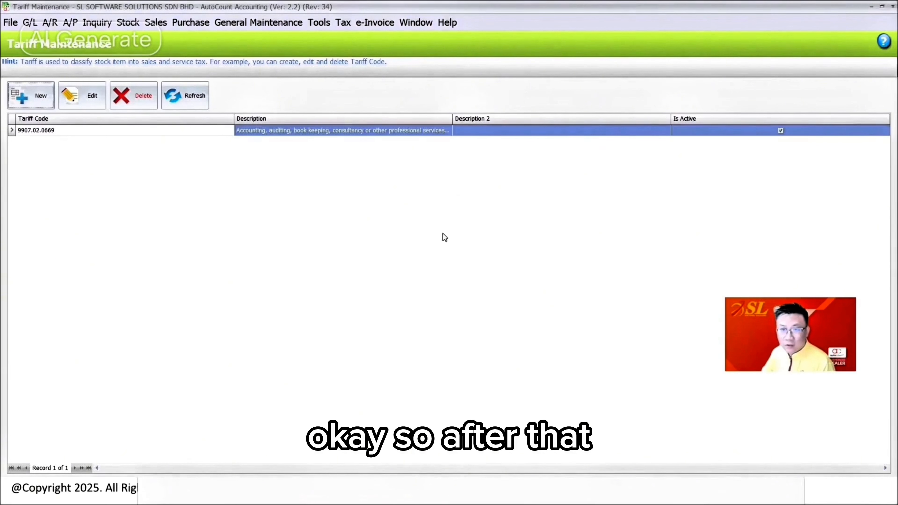
Step: Start a second tariff record and copy the code 9907.10.1676 into it from Sample.txt
click(32, 96)
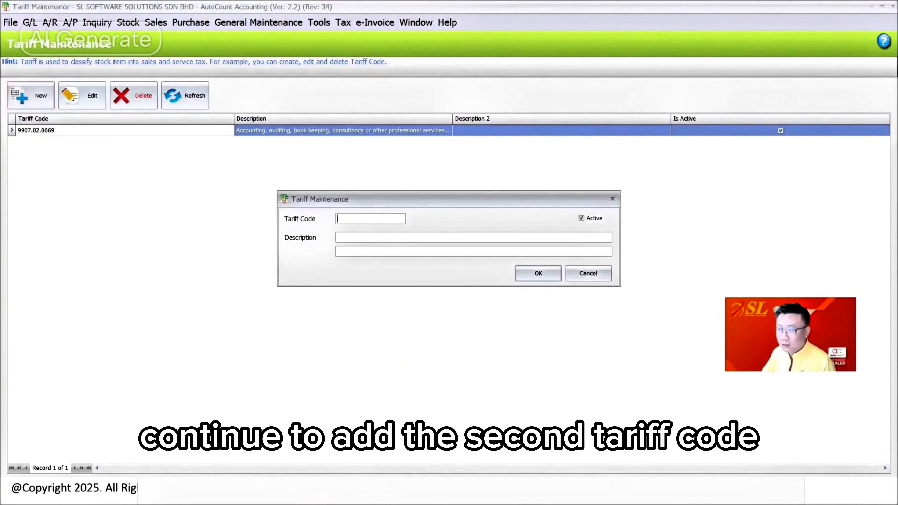
key(alt+Tab)
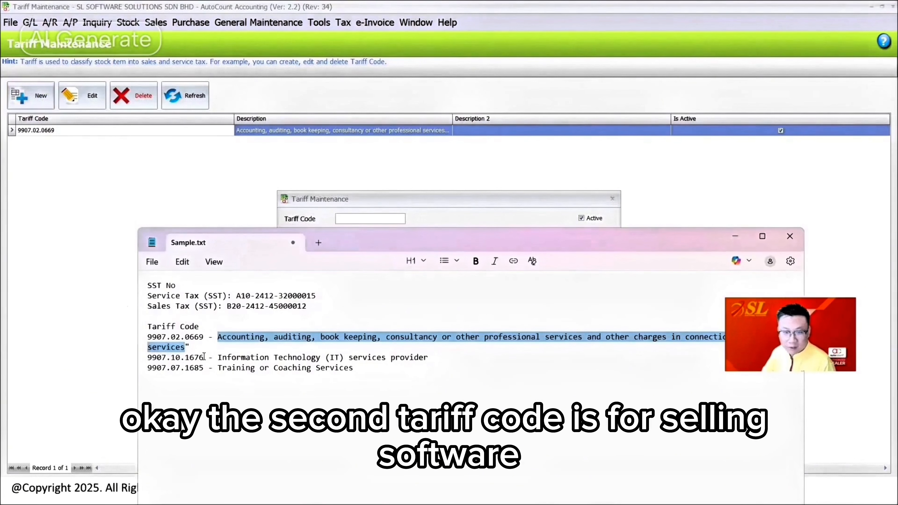
drag(204, 356, 145, 358)
key(ctrl+c)
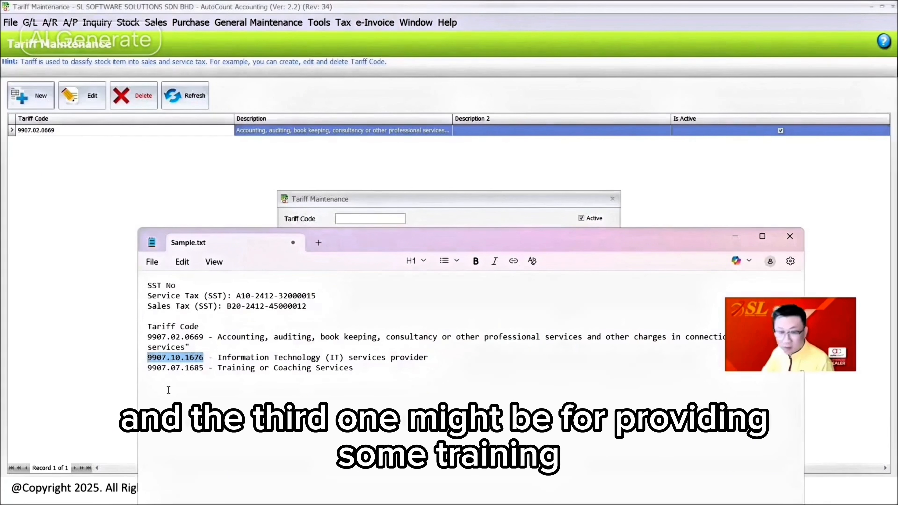
key(alt+Tab)
key(ctrl+v)
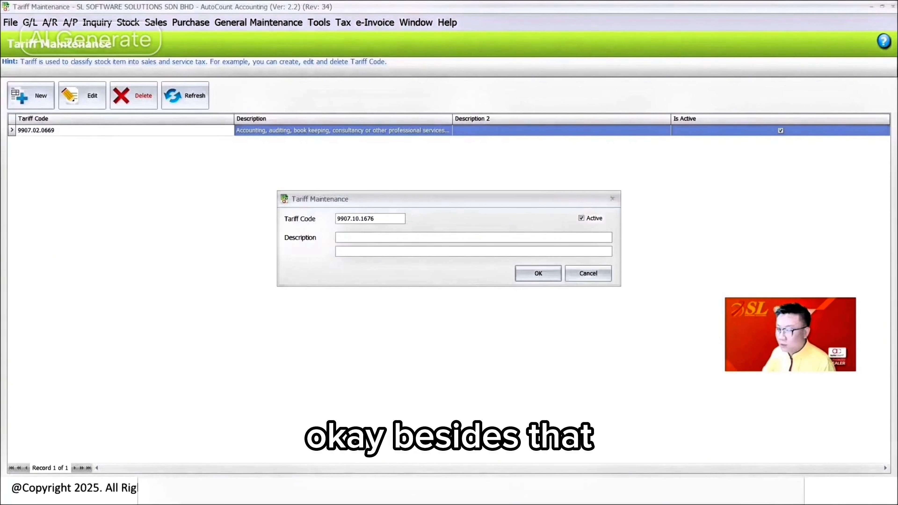
Step: Copy the description "Information Technology (IT) services provider" from Sample.txt into tariff 9907.10.1676 and save it
key(alt+Tab)
drag(218, 357, 431, 358)
key(ctrl+c)
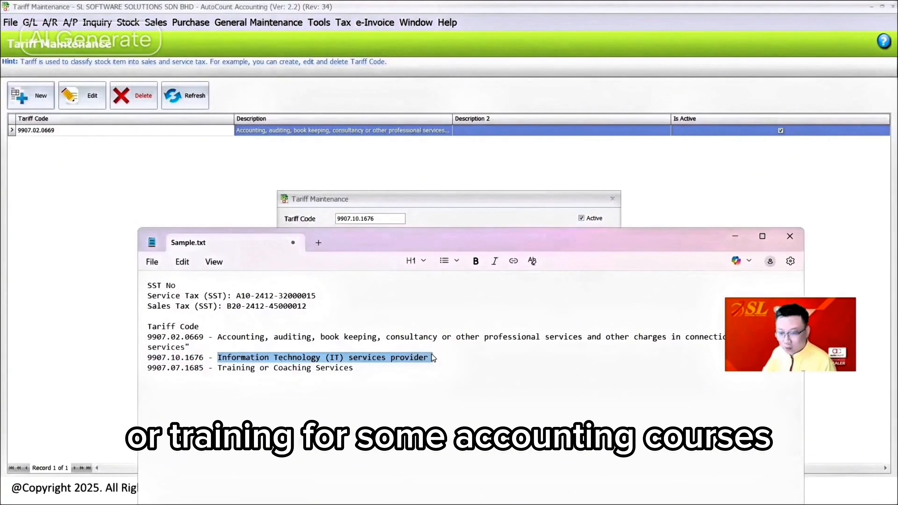
click(435, 203)
key(ctrl+v)
click(538, 273)
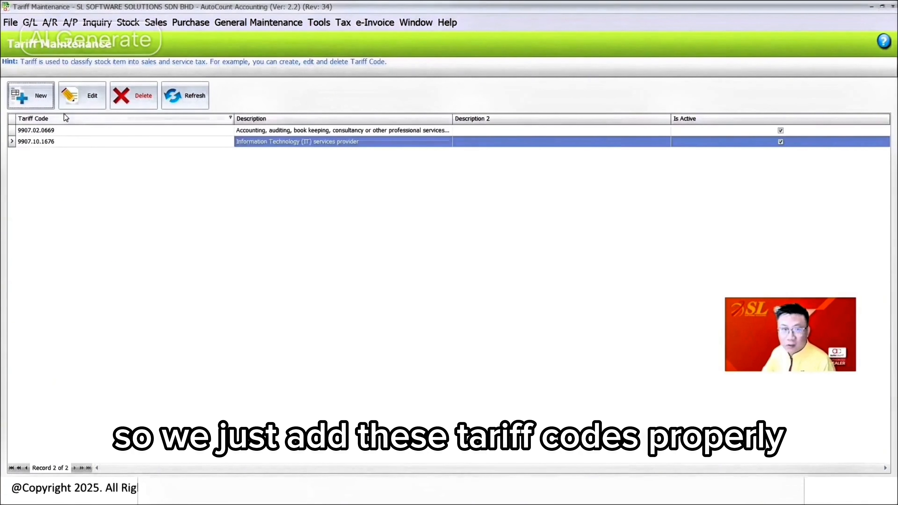
Step: Start a third tariff record and copy the code 9907.07.1685 into it from Sample.txt
click(32, 95)
key(alt+Tab)
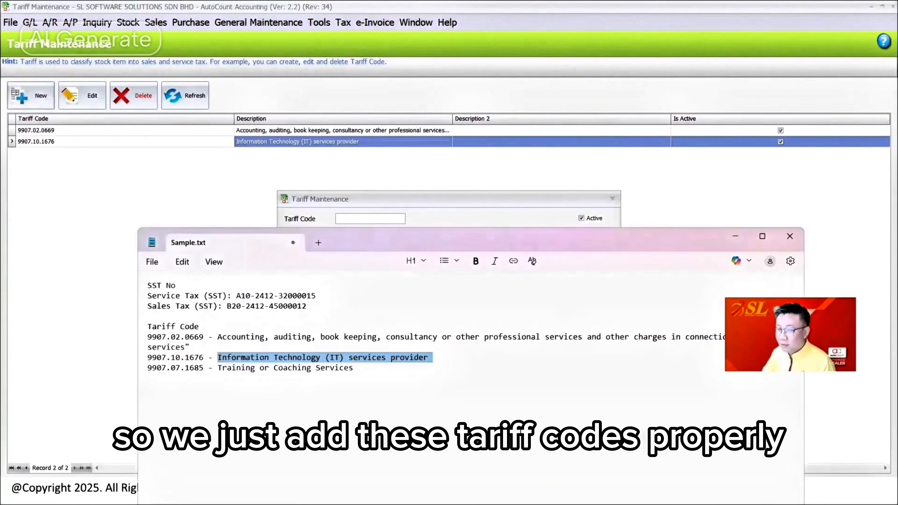
drag(204, 368, 148, 366)
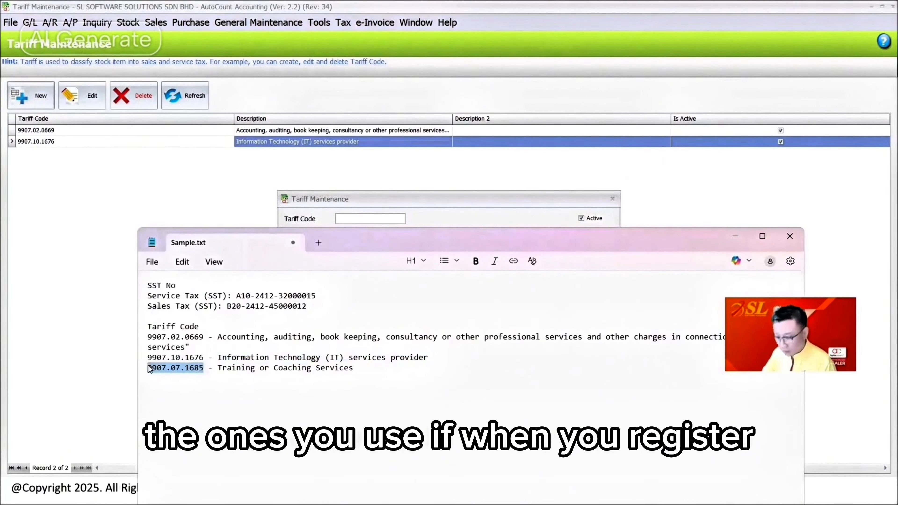
key(ctrl+c)
click(388, 219)
key(ctrl+v)
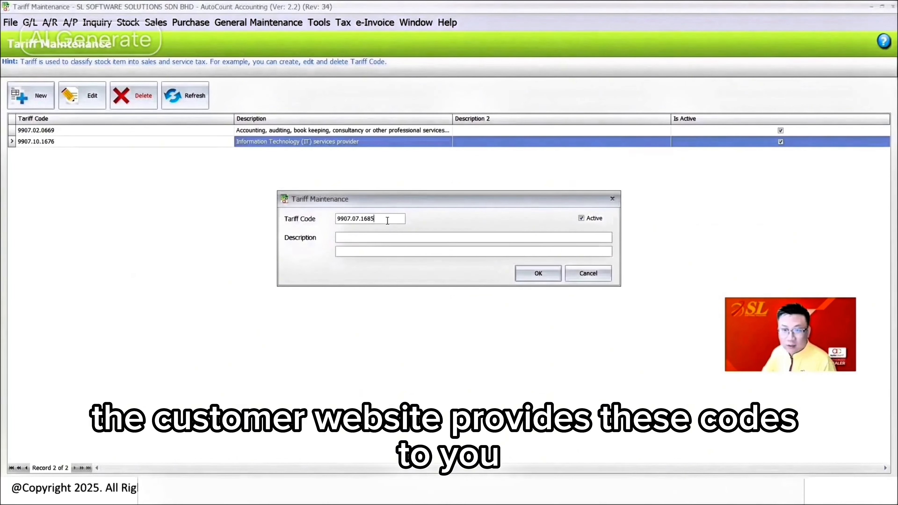
Step: Copy the description "Training or Coaching Services" from Sample.txt into tariff 9907.07.1685 and save it
key(alt+Tab)
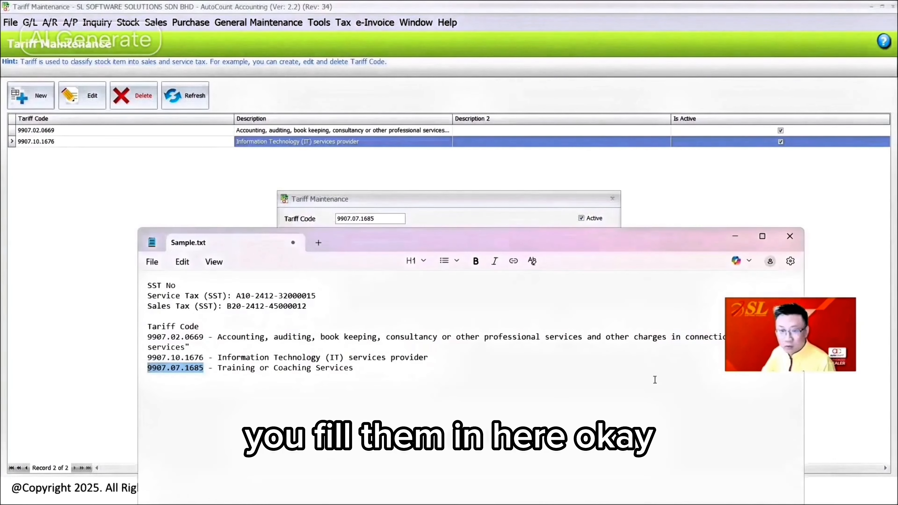
drag(354, 368, 219, 369)
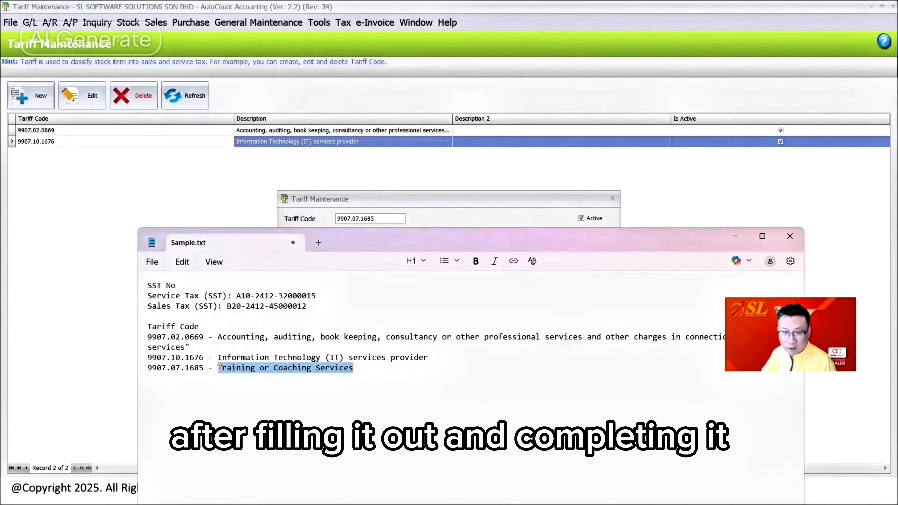
key(ctrl+c)
key(alt+Tab)
click(415, 237)
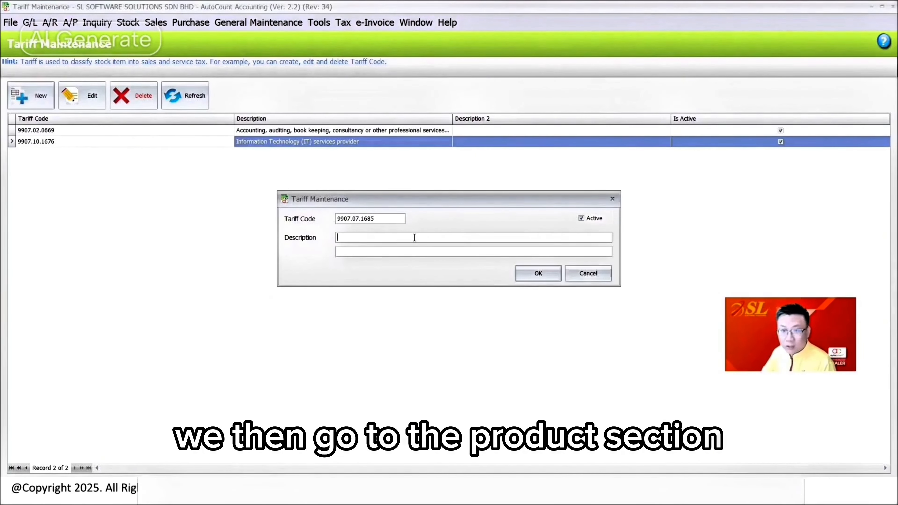
key(ctrl+v)
click(536, 274)
Step: Open the stock item list and add the Tariff Code column between Item Type and Stock Control
click(124, 24)
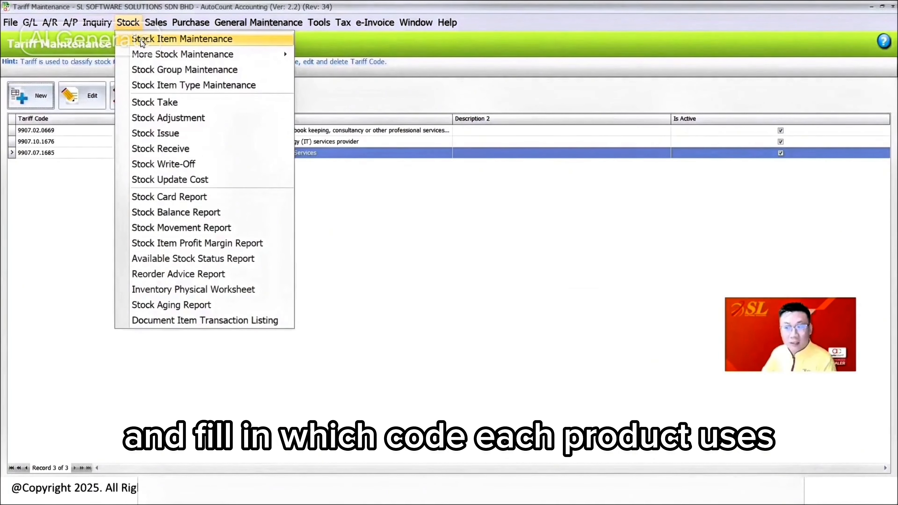
click(141, 39)
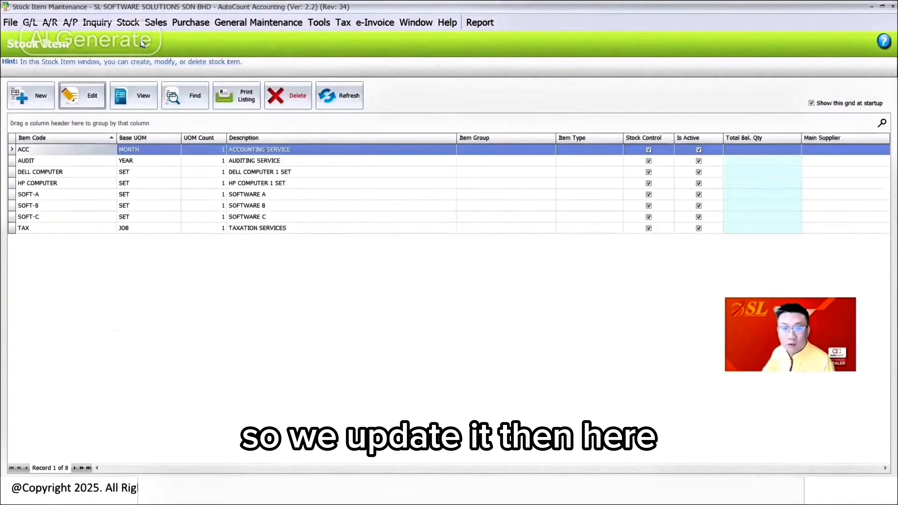
right_click(373, 139)
click(403, 120)
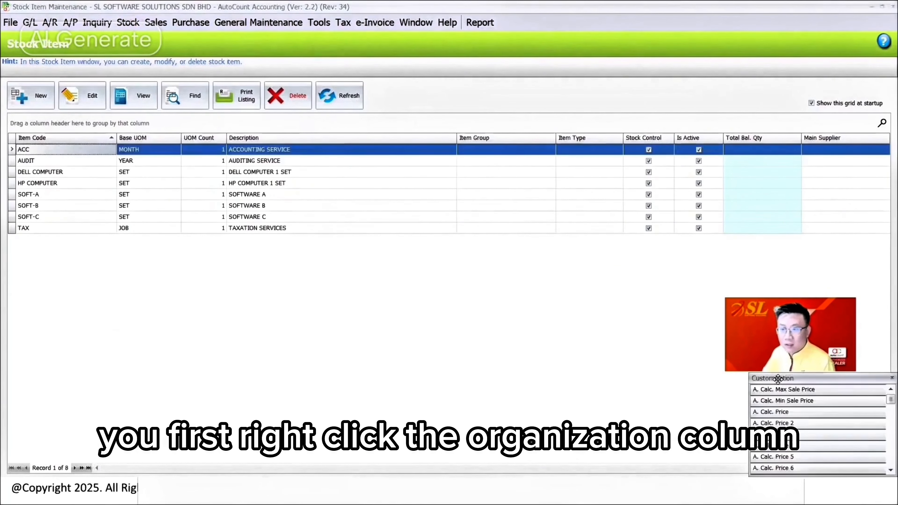
drag(778, 379, 456, 255)
scroll(479, 308, down, 10)
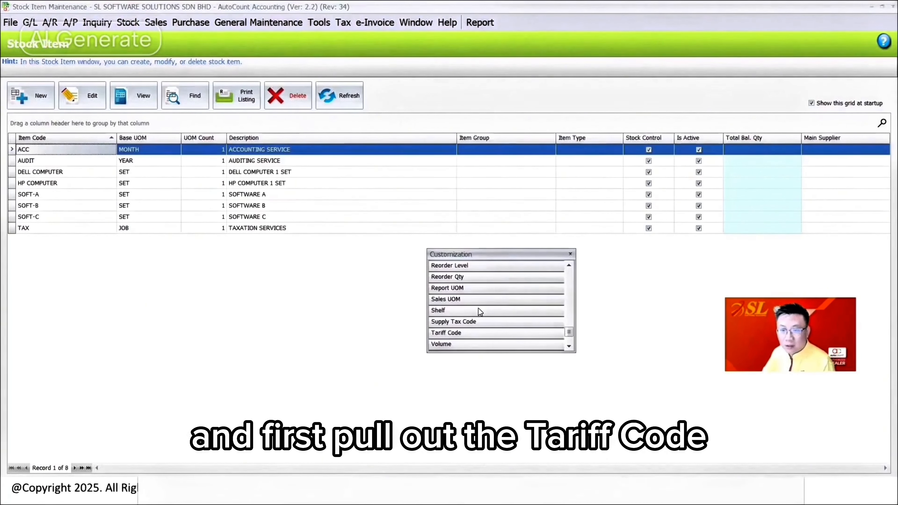
drag(457, 334, 601, 162)
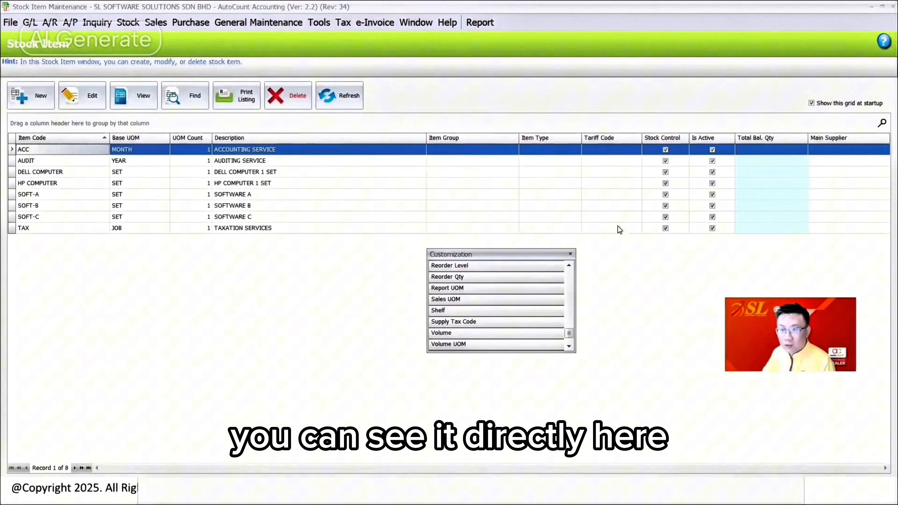
click(571, 254)
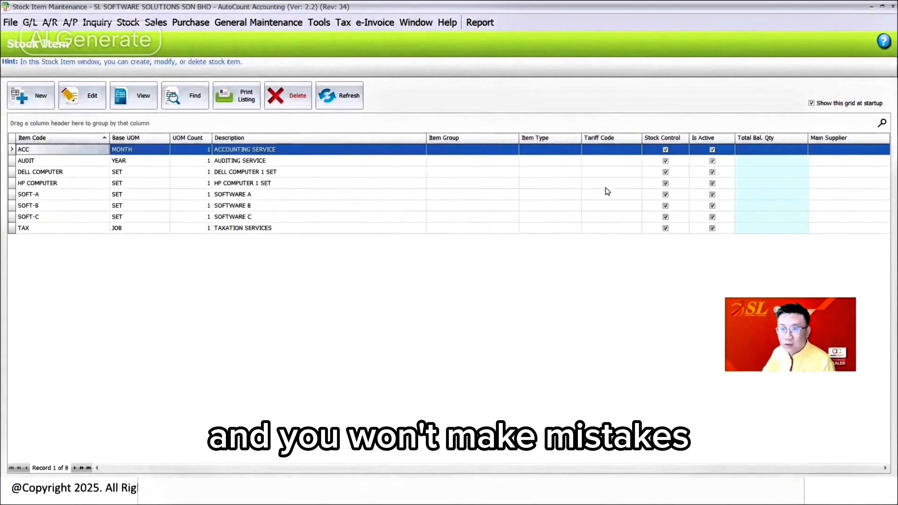
Step: Save the stock item grid layout as the default layout under the name "Stock Item"
right_click(256, 141)
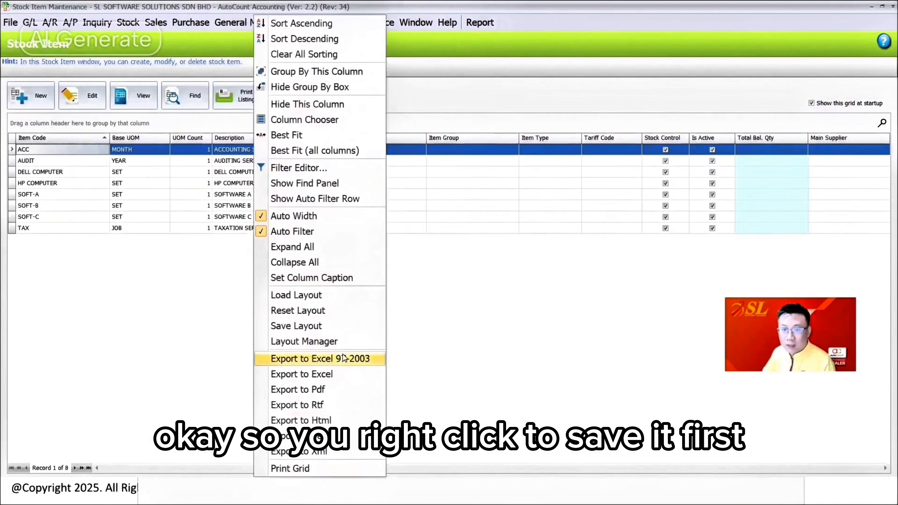
click(319, 327)
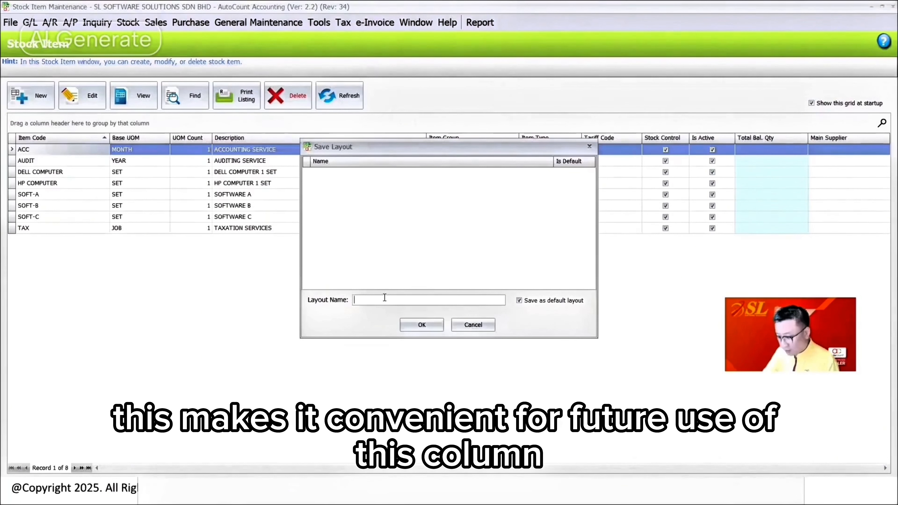
text(Stock 1)
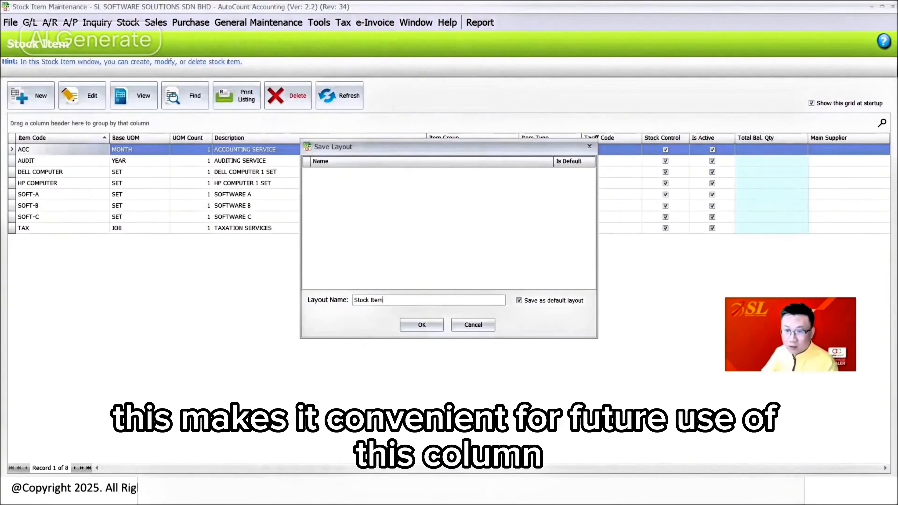
click(413, 328)
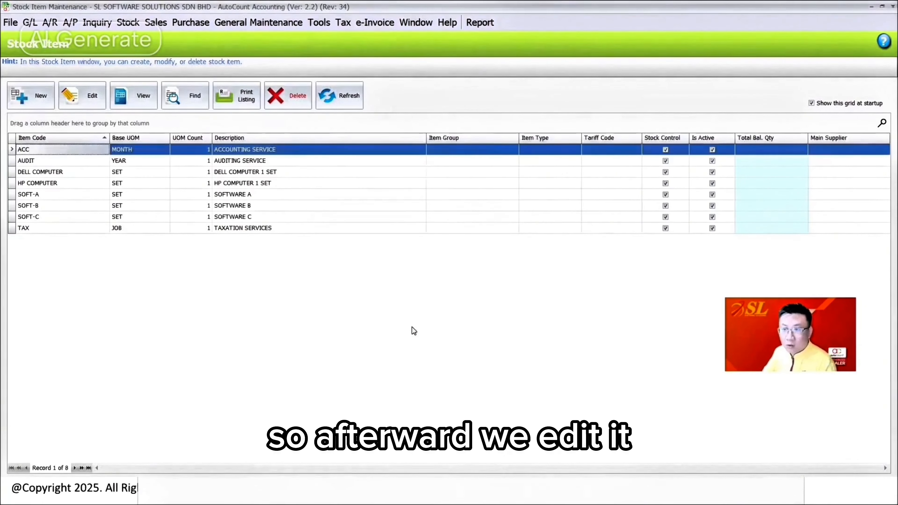
Step: Assign tariff code 9907.02.0669 to the ACC accounting service item and save it
click(93, 106)
click(220, 149)
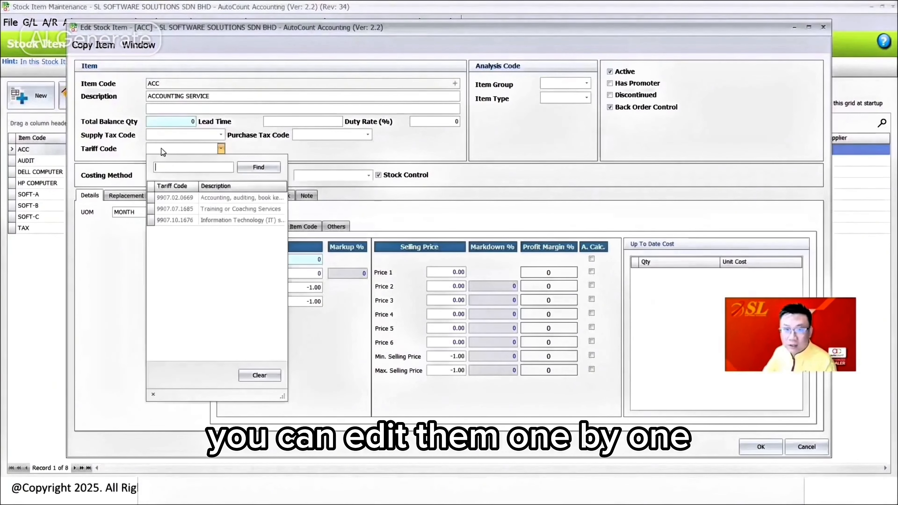
click(195, 198)
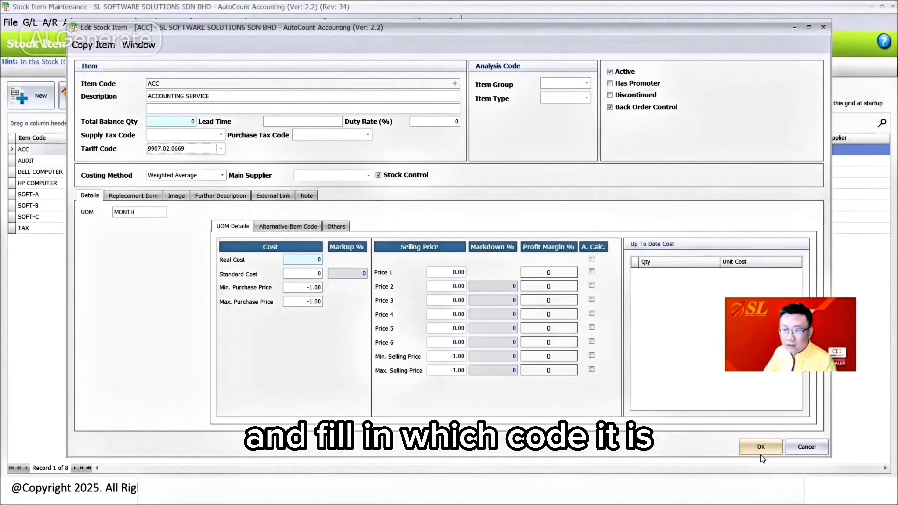
click(761, 448)
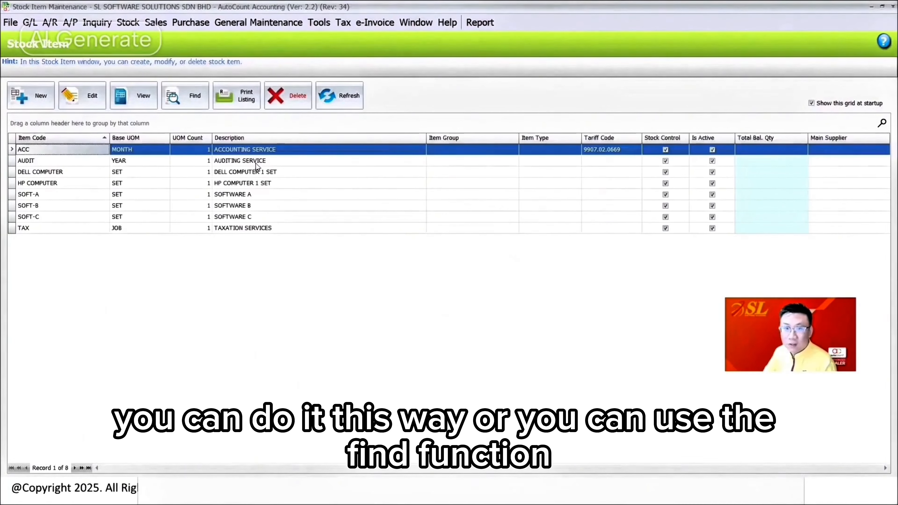
Step: Search for all stock items, select every result, and load them into Easy Item for batch editing
click(179, 99)
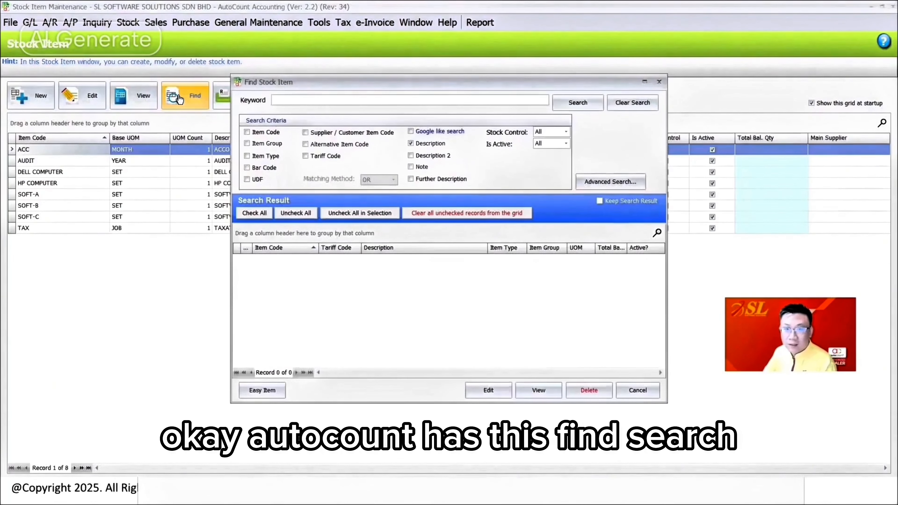
click(563, 104)
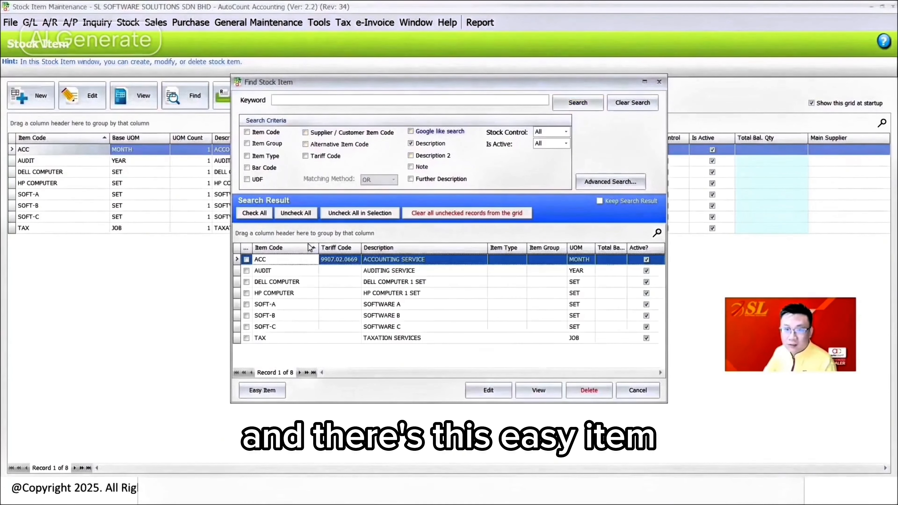
click(256, 214)
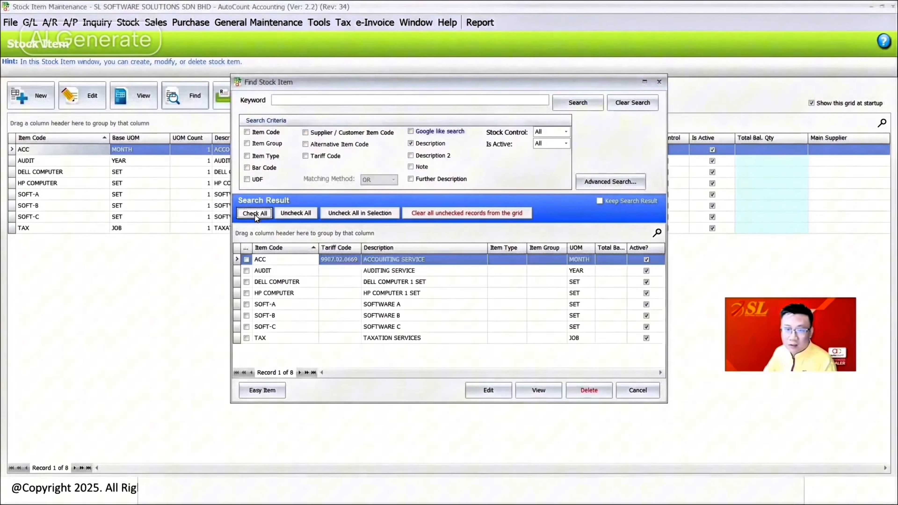
click(268, 395)
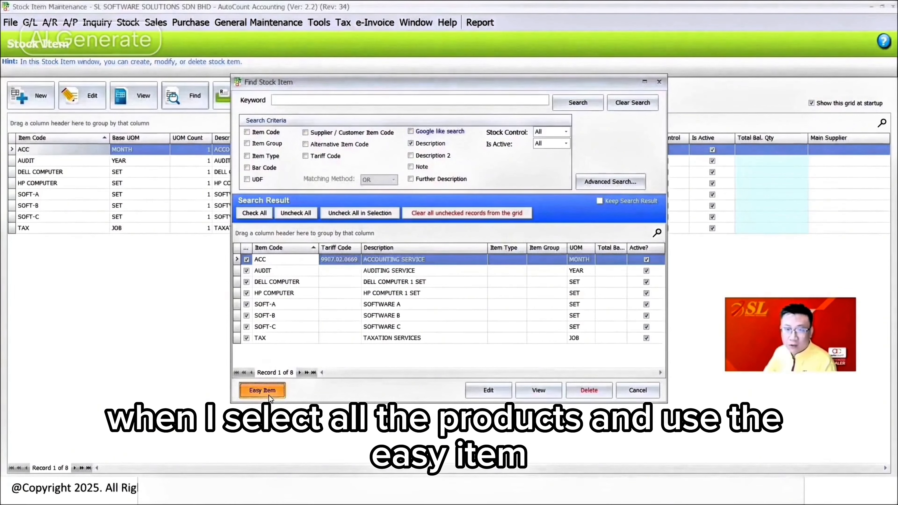
Step: Assign tariff code 9907.02.0669 to the AUDIT and TAX items
click(522, 65)
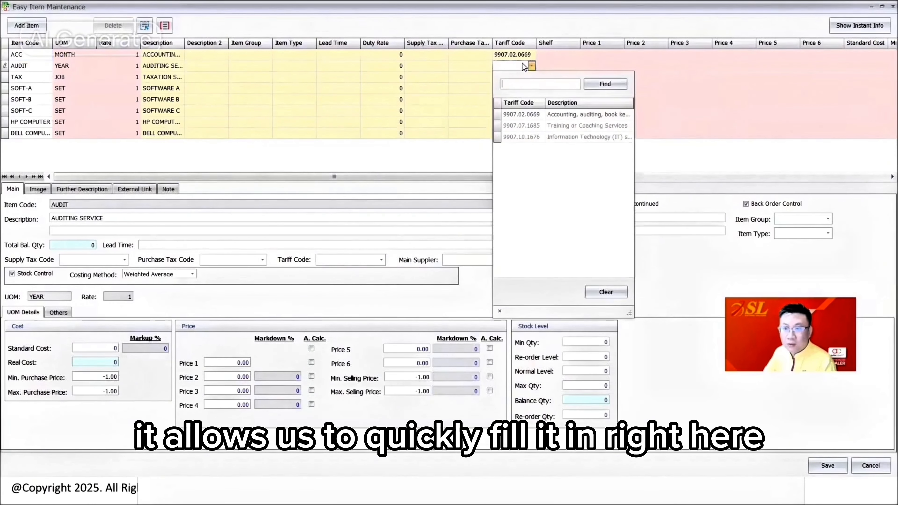
click(521, 114)
click(508, 77)
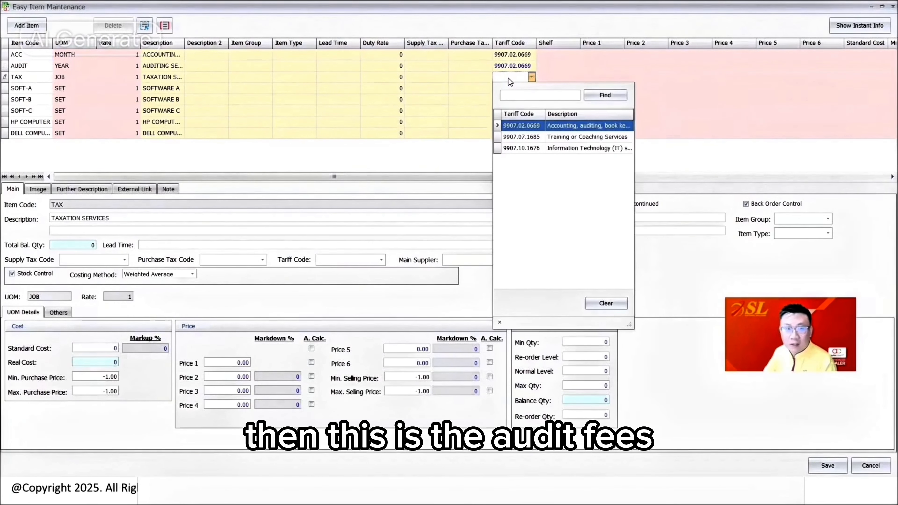
click(511, 125)
Step: Assign tariff code 9907.10.1676 to SOFT-A, SOFT-B and SOFT-C, save the batch edits, and refresh the stock item list
click(515, 87)
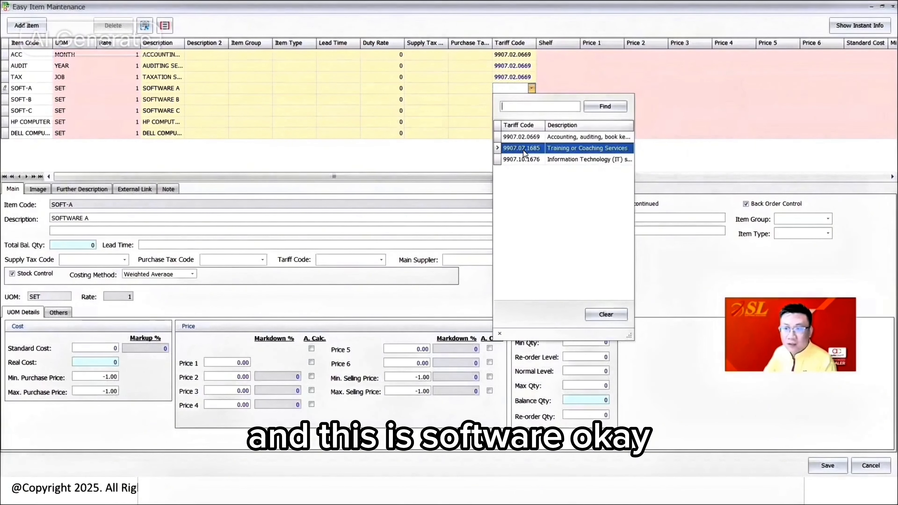
click(521, 99)
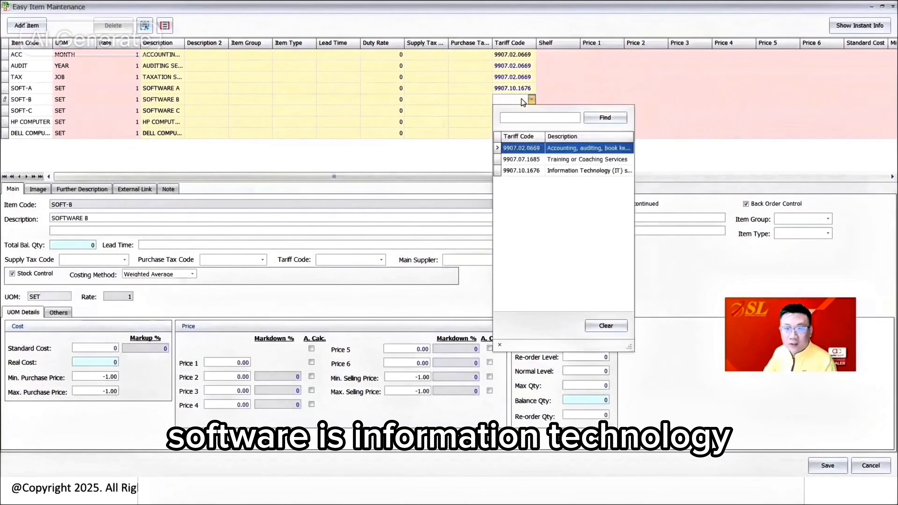
click(539, 168)
click(520, 113)
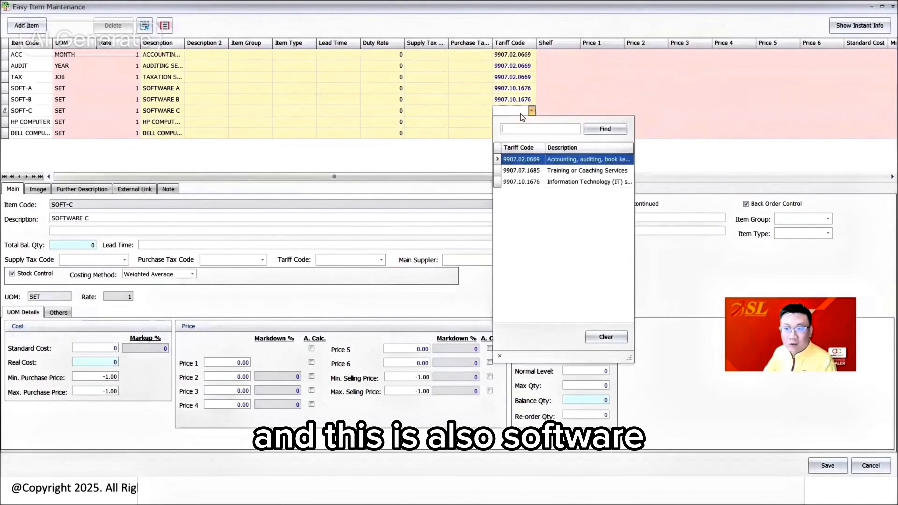
click(534, 182)
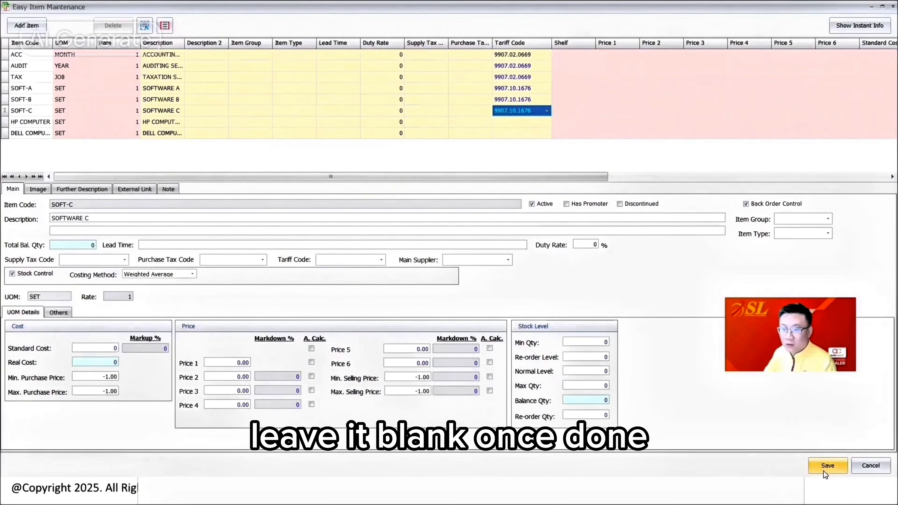
click(827, 465)
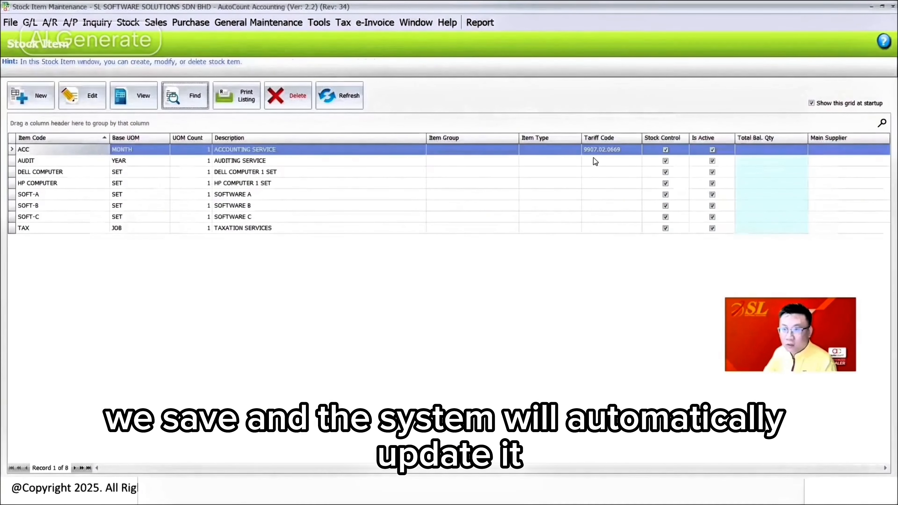
click(352, 98)
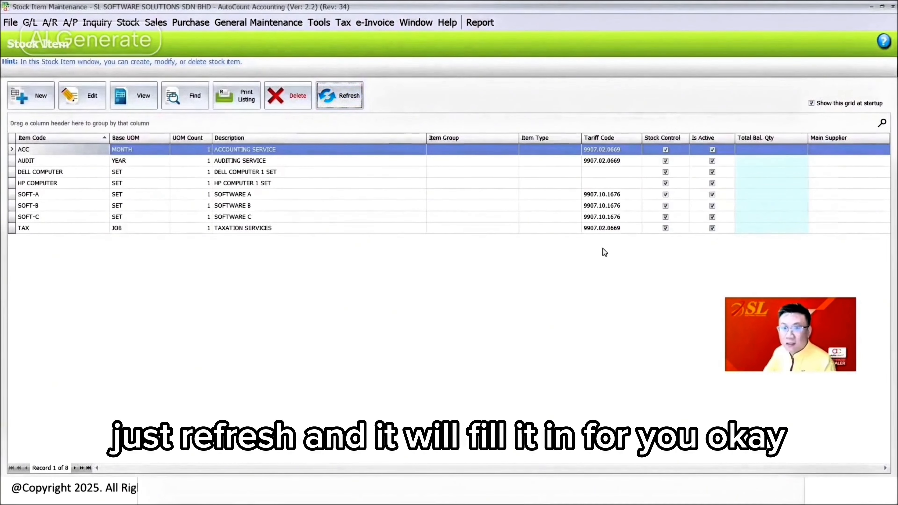
Step: Create a new sales invoice for the debtor A CUSTOMER
click(158, 24)
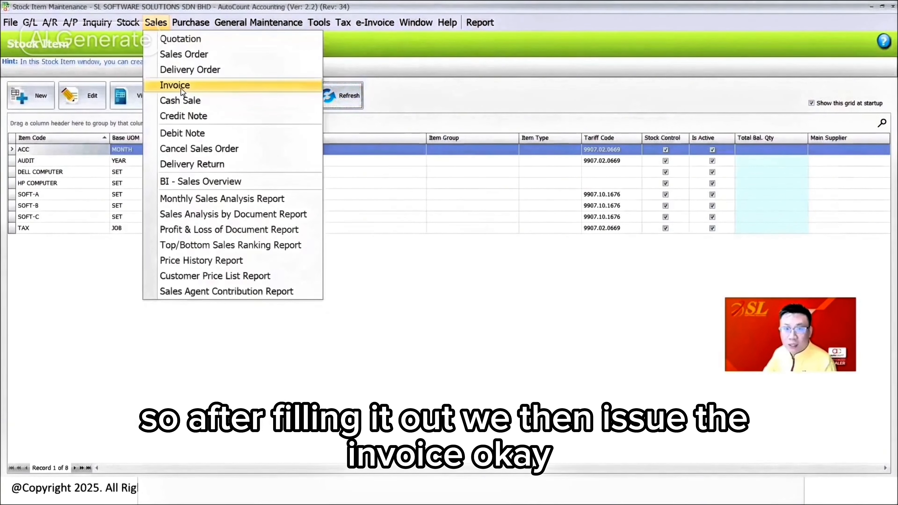
click(175, 86)
click(28, 96)
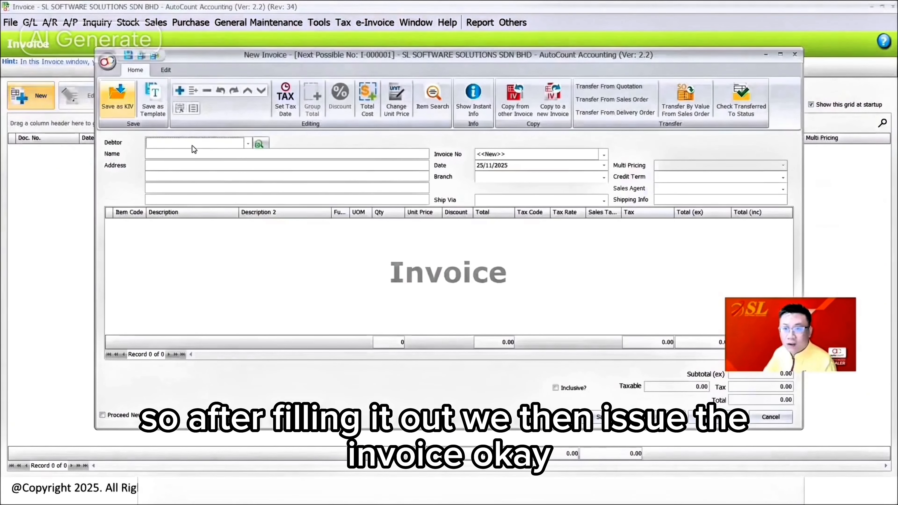
click(206, 148)
click(218, 196)
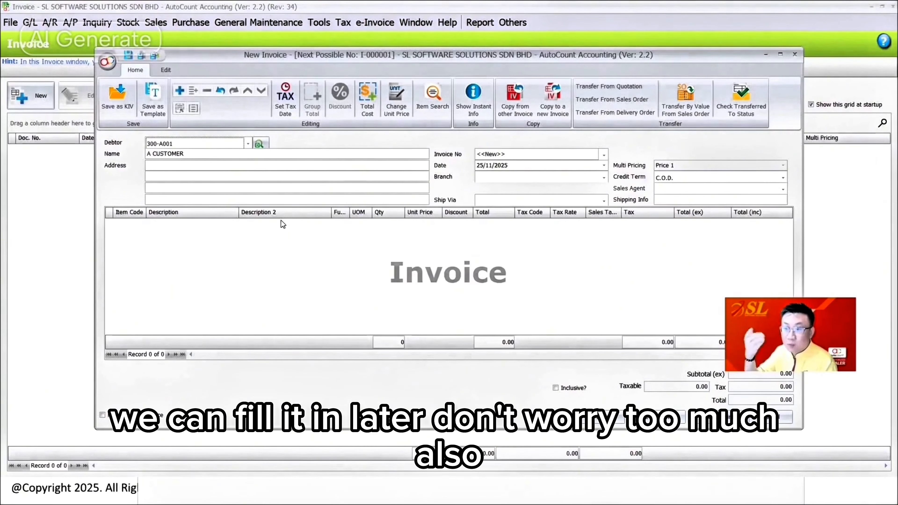
Step: Add an invoice line for the ACC accounting service with a unit price of 1,000
right_click(263, 249)
click(283, 257)
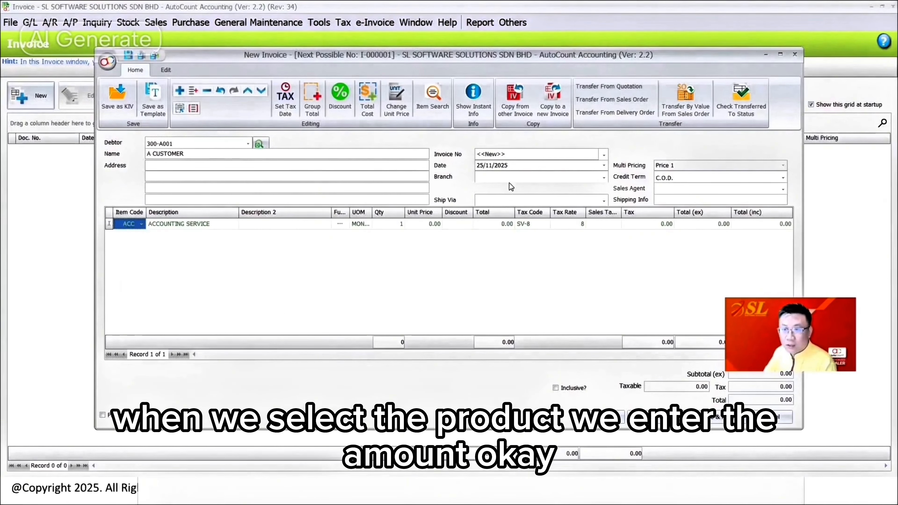
click(433, 225)
text(1000)
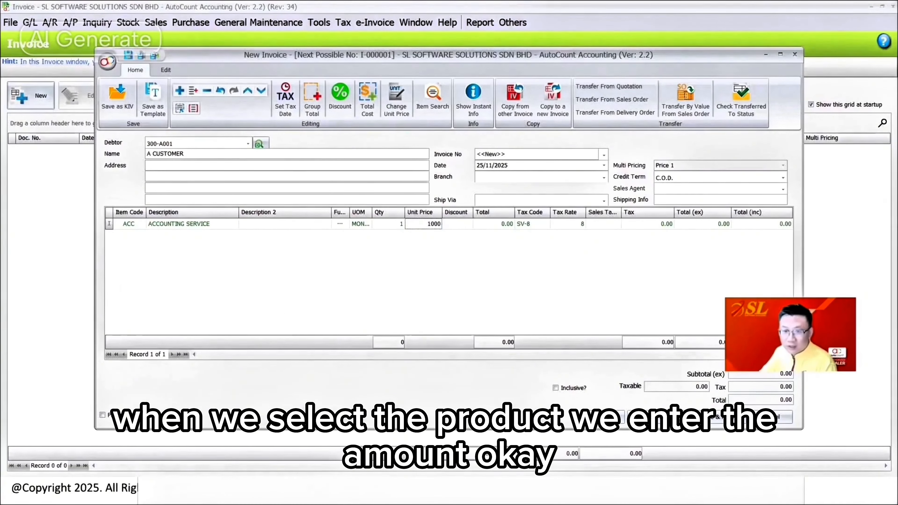
click(339, 299)
Step: Add a second invoice line for the AUDIT auditing service with a unit price of 500
right_click(271, 266)
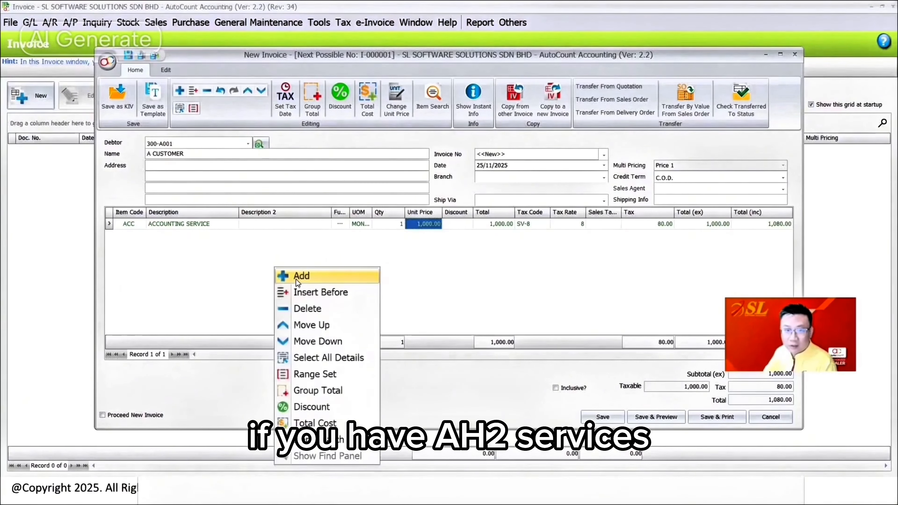
click(298, 276)
click(177, 298)
click(428, 236)
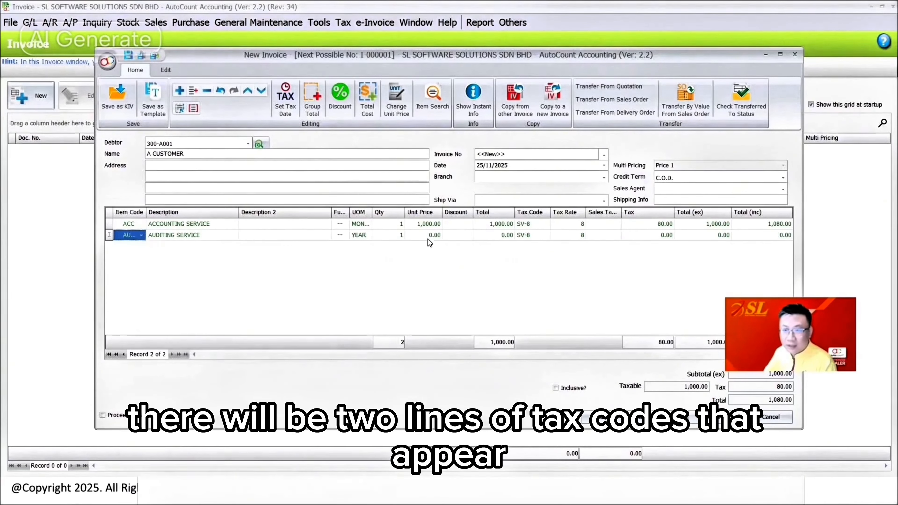
text(500)
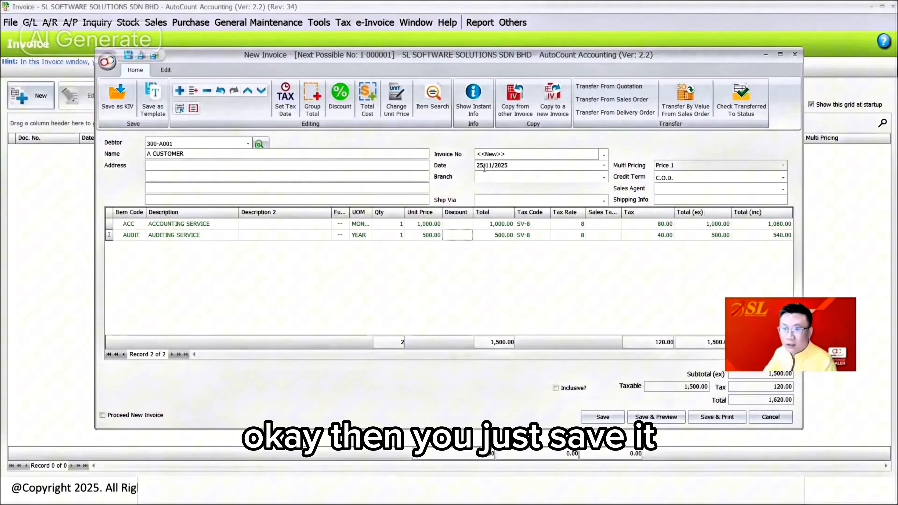
Step: Date the invoice 01/01/2025 and save it, accepting the negative stock quantities
key(Tab)
text(0101)
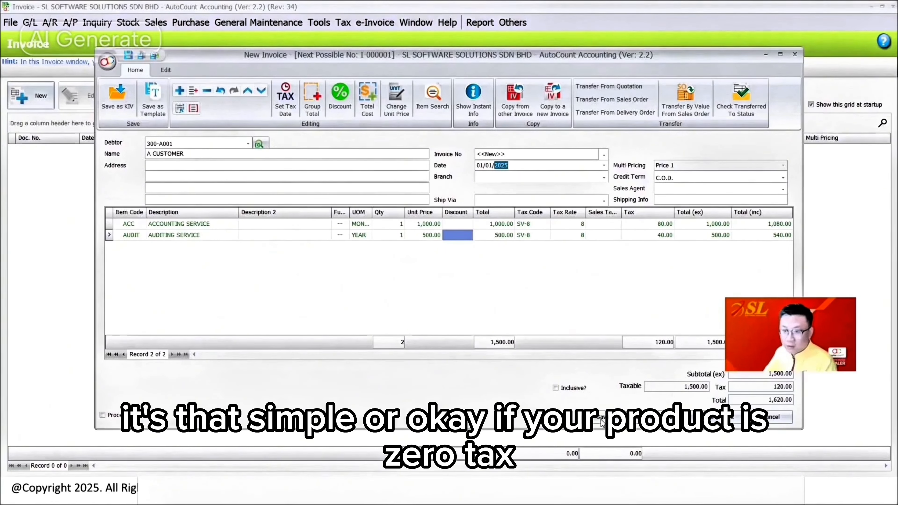
click(602, 419)
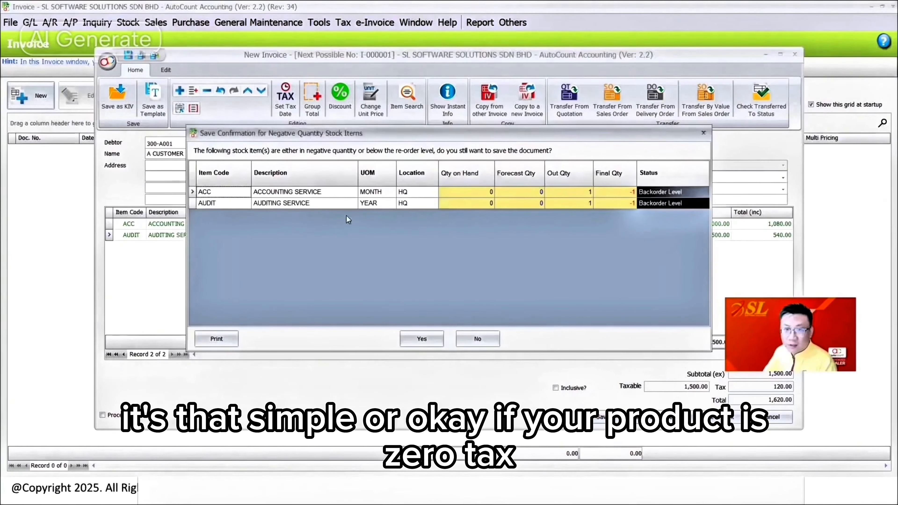
click(423, 341)
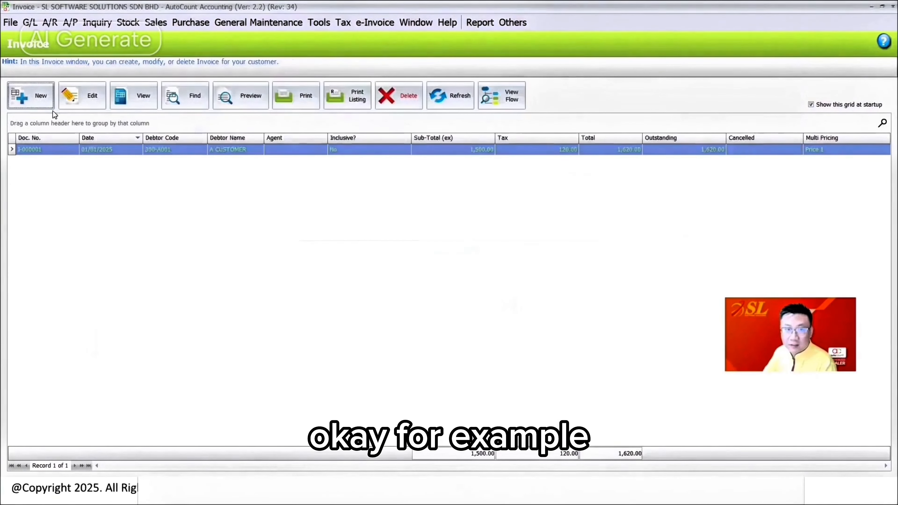
Step: Copy the saved invoice to a new invoice and add a DELL COMPUTER line with a unit price of 2,500
right_click(253, 150)
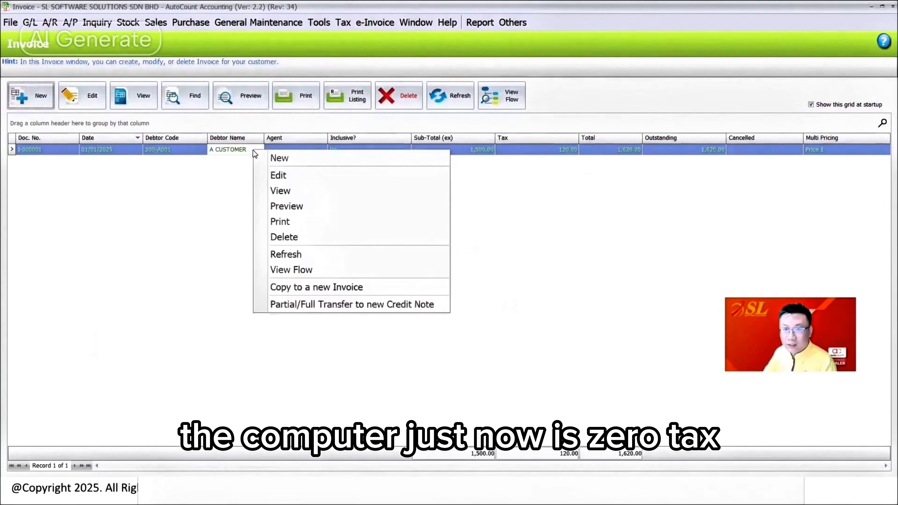
click(330, 286)
right_click(198, 251)
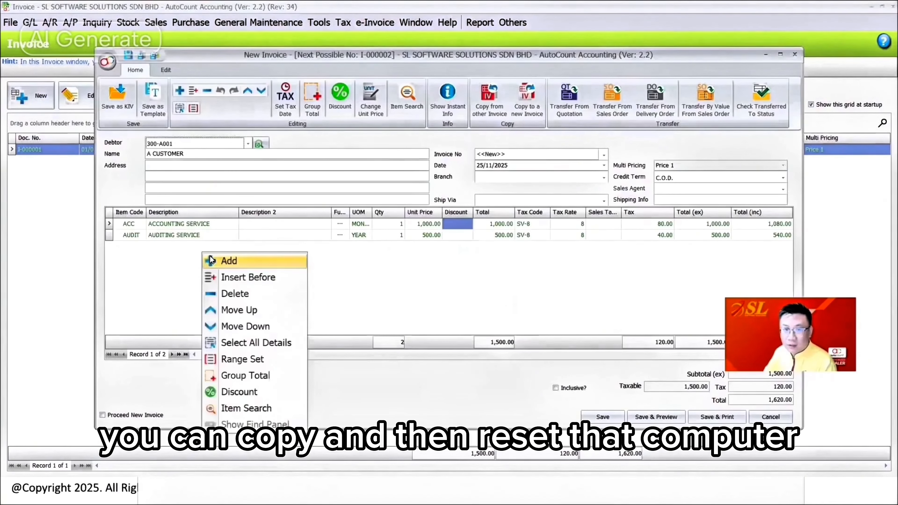
click(227, 259)
click(131, 249)
click(177, 79)
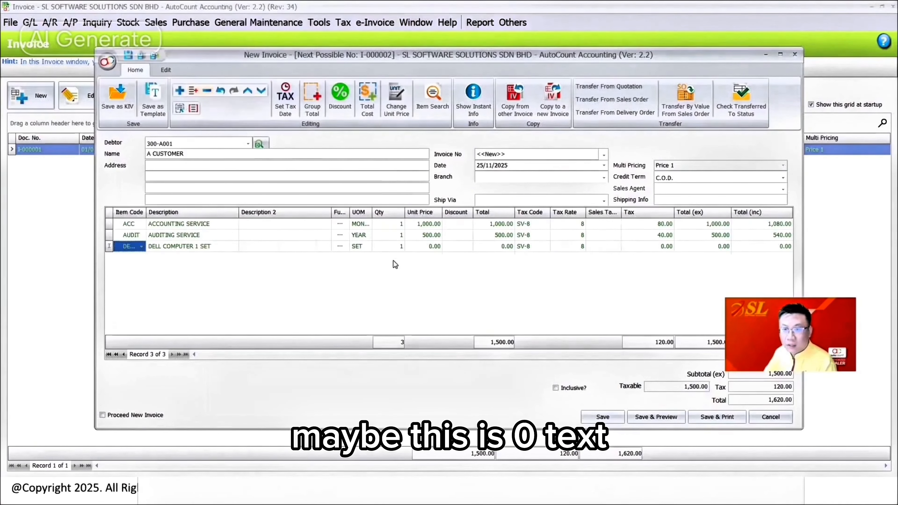
click(415, 248)
text(2500)
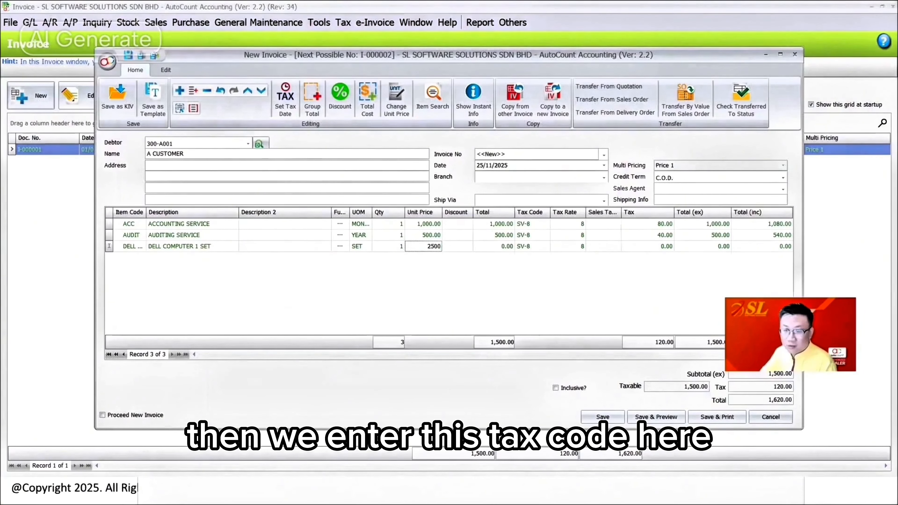
key(Tab)
Step: Clear the tax code from the DELL COMPUTER line and check the list of available tax codes
click(547, 247)
click(547, 248)
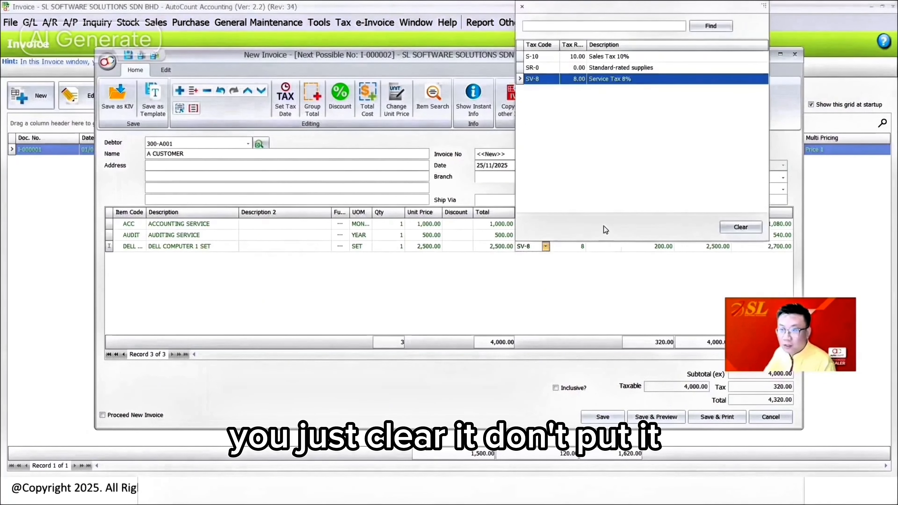
click(741, 227)
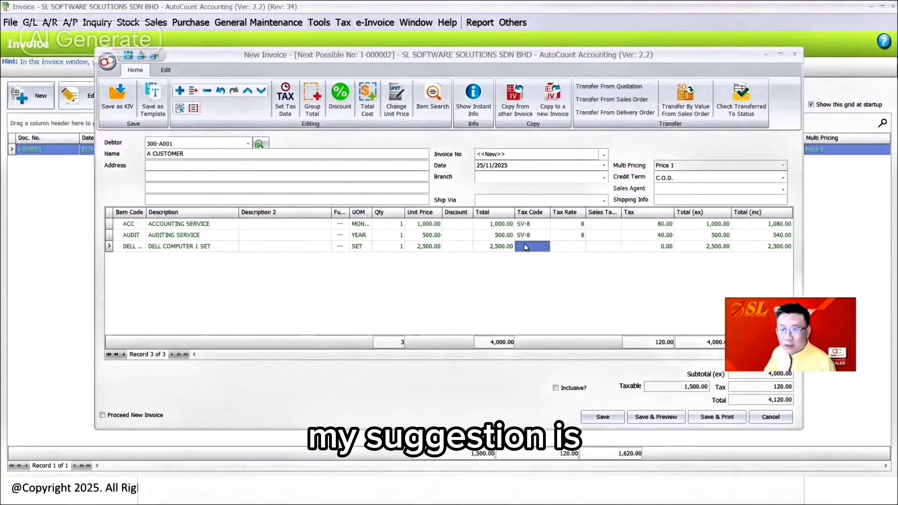
click(543, 247)
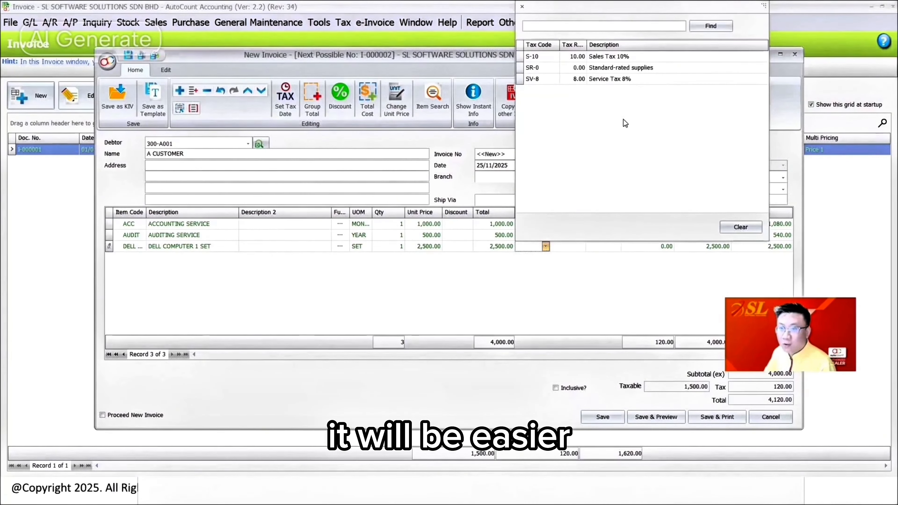
click(527, 285)
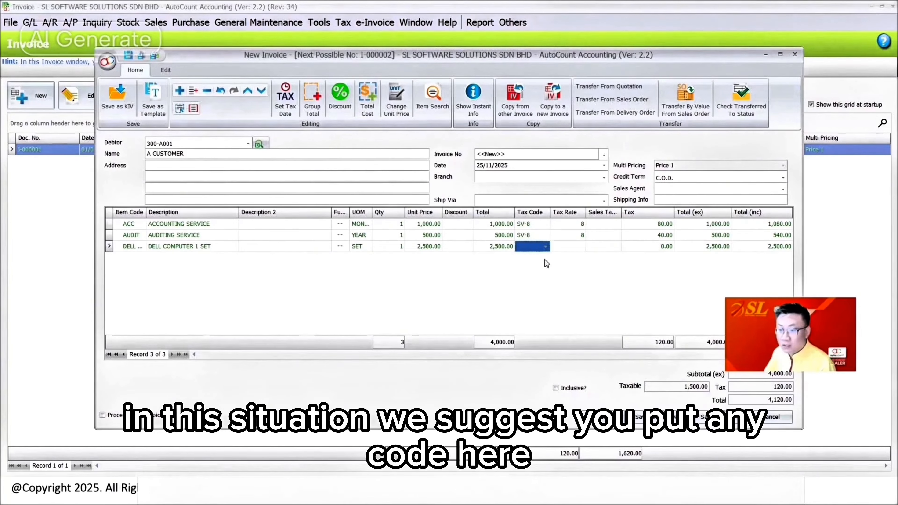
Step: Start a new tax code NA in Tax Code Maintenance, marked as Zero Rate with the description NA
click(343, 22)
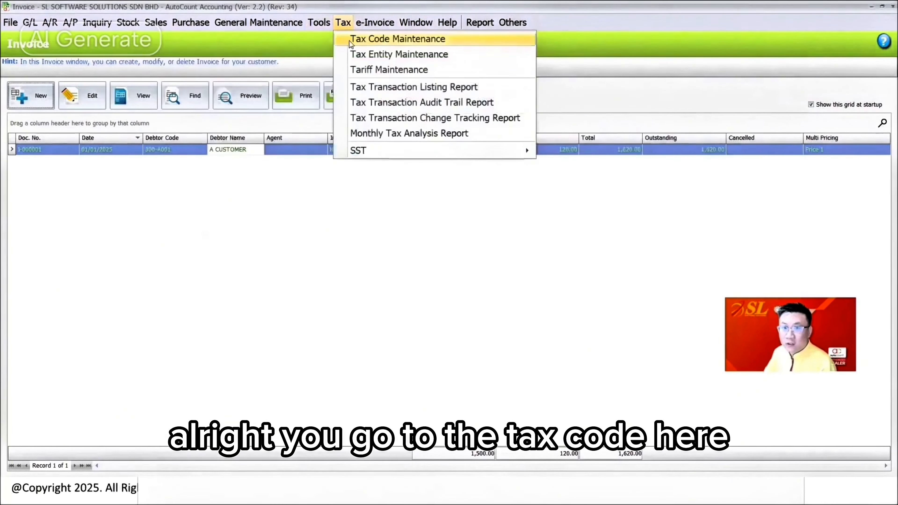
click(350, 43)
click(44, 104)
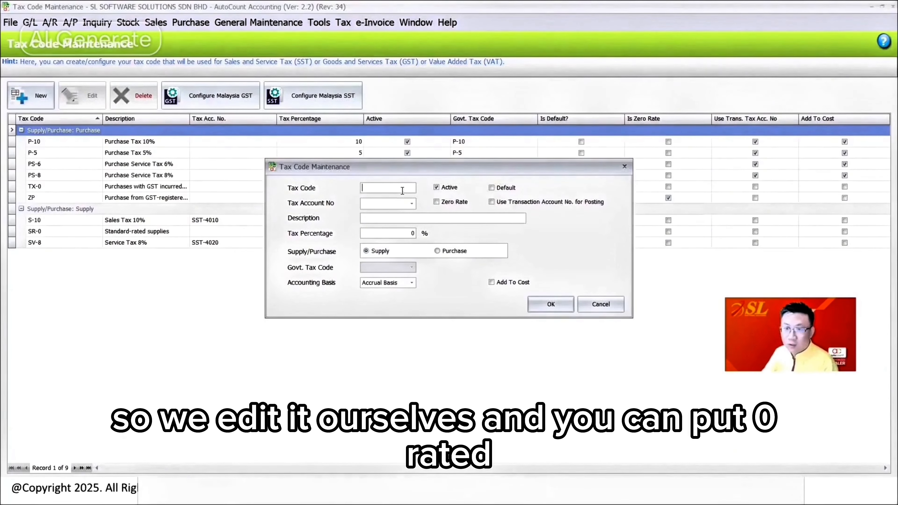
text(NA)
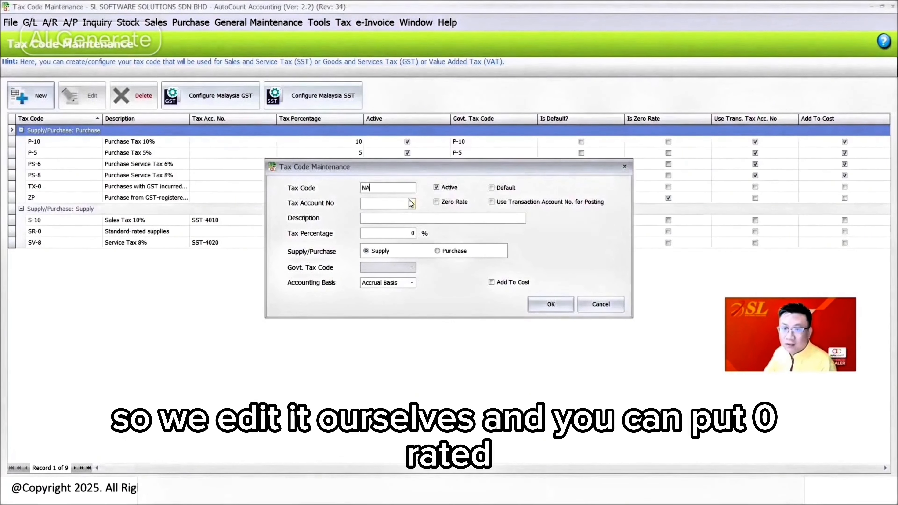
click(440, 204)
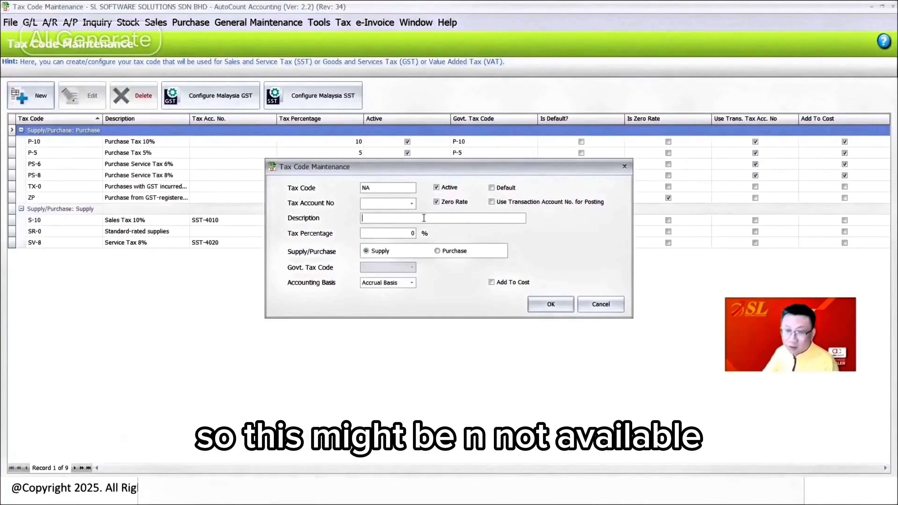
text(NA)
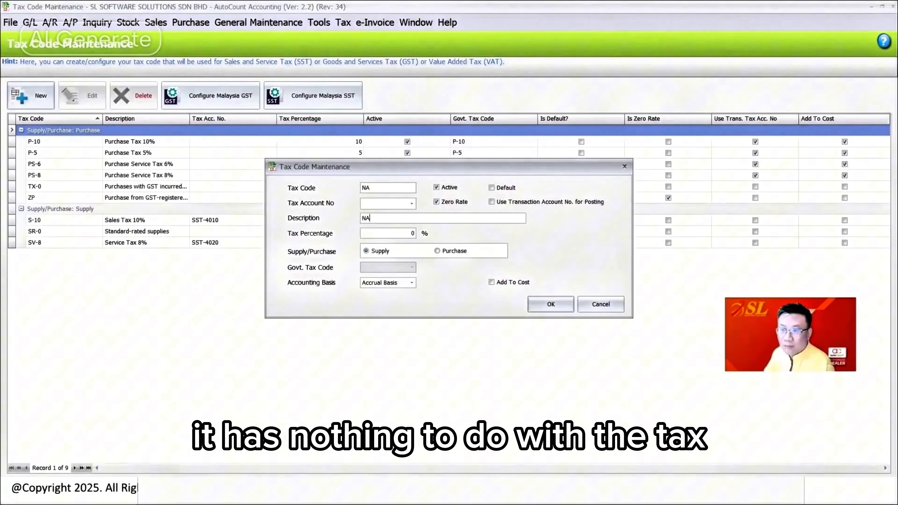
double_click(398, 188)
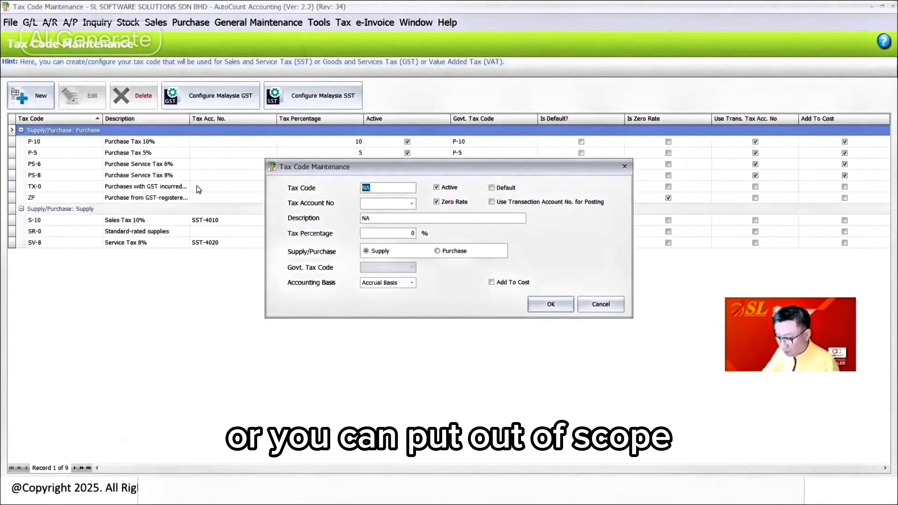
text(OS)
key(BackSpace)
key(BackSpace)
text(NA)
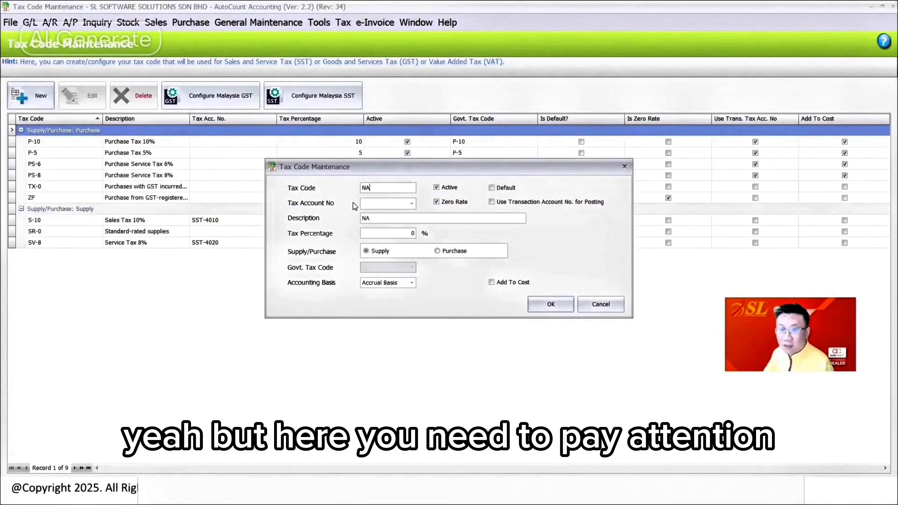
Step: Set the accounting basis of the NA tax code to Payment Basis and save the code
click(391, 283)
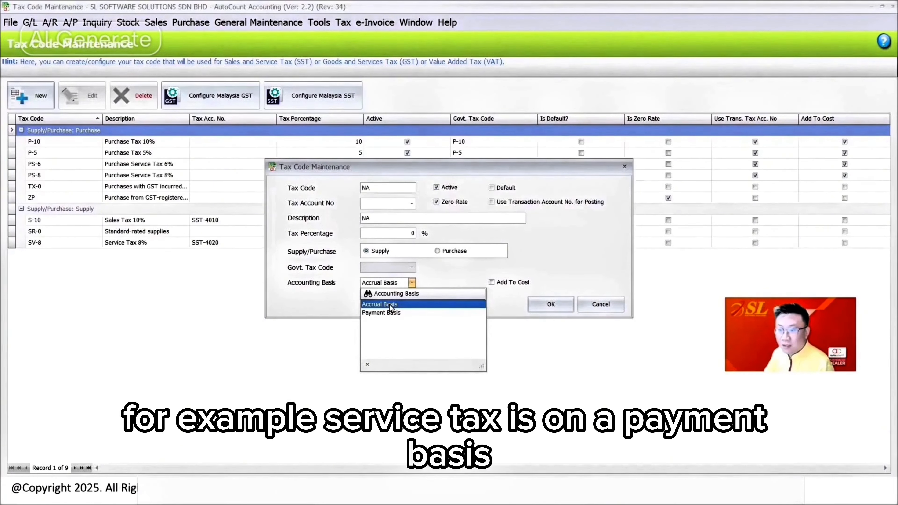
click(387, 314)
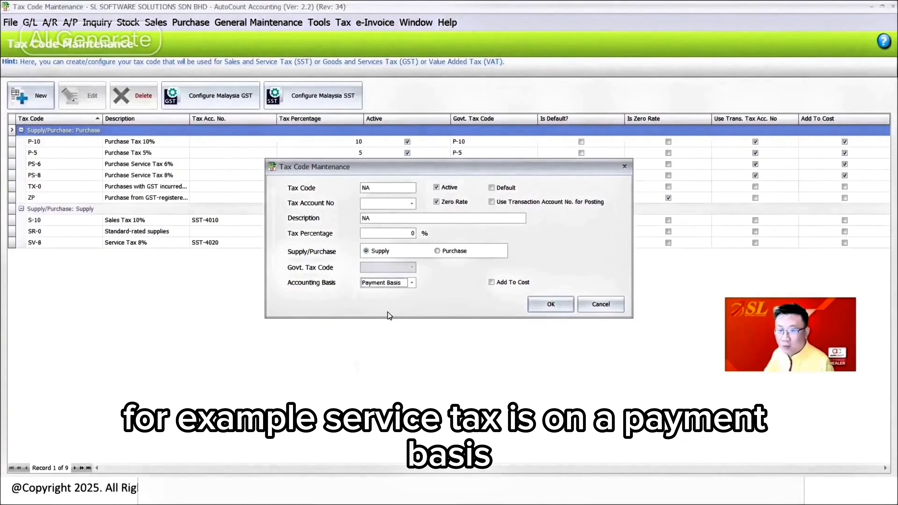
click(550, 308)
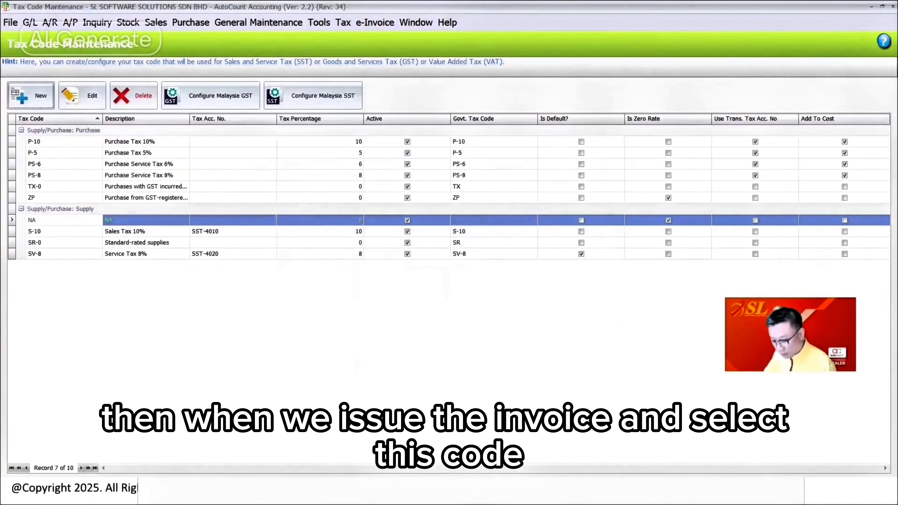
Step: Assign tax code NA to the DELL COMPUTER line of the open invoice, save it and return to the invoice list
key(super)
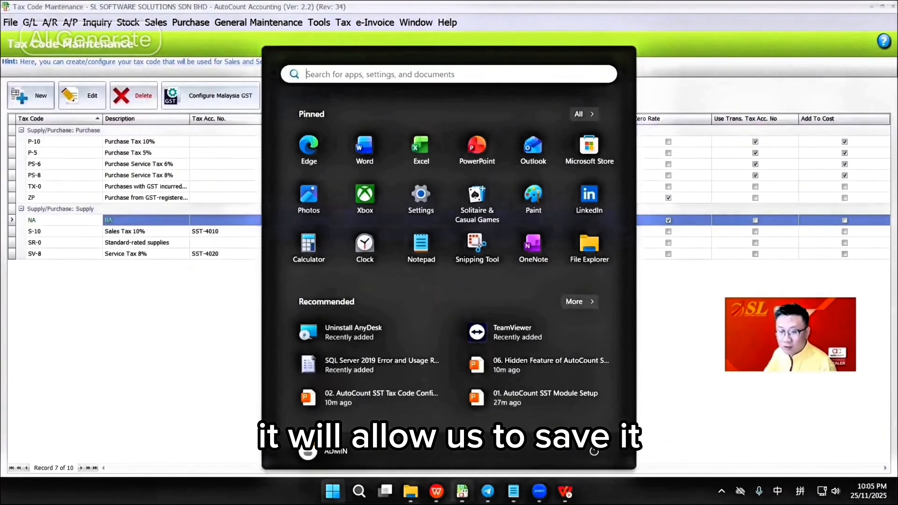
mouse_move(462, 491)
click(651, 433)
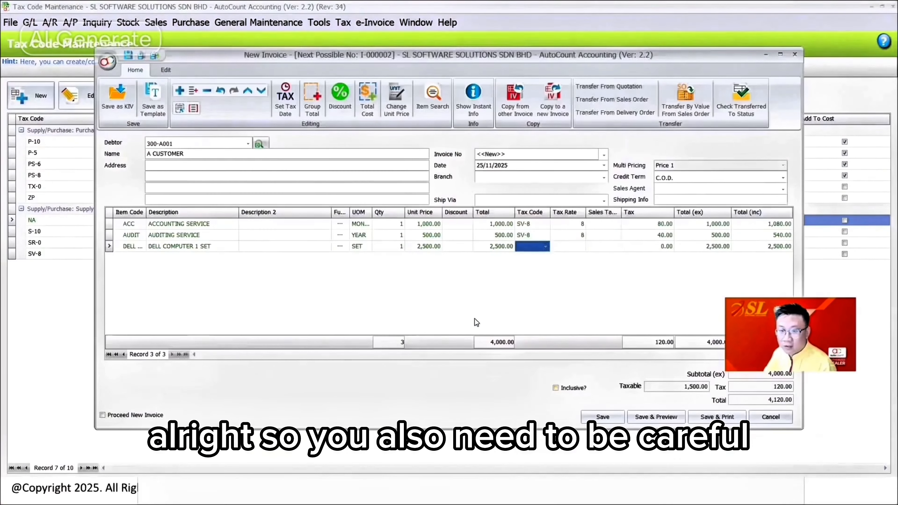
click(536, 248)
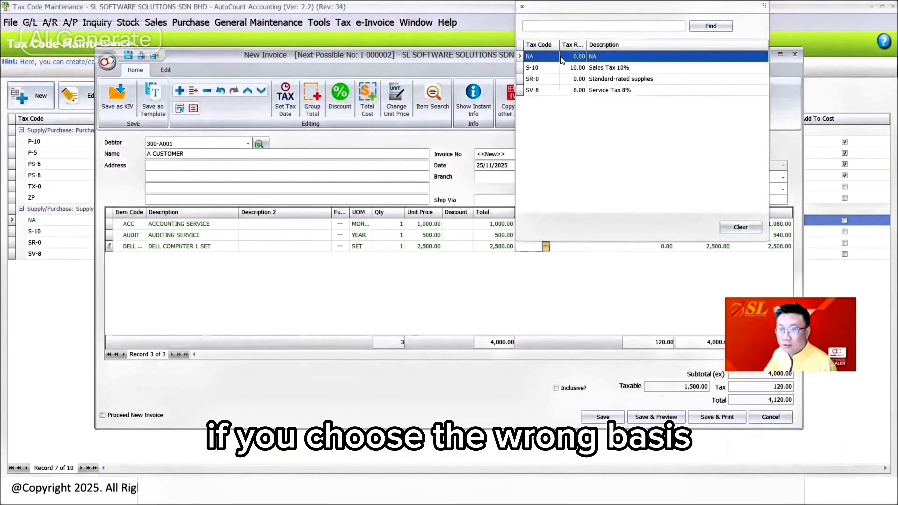
click(534, 57)
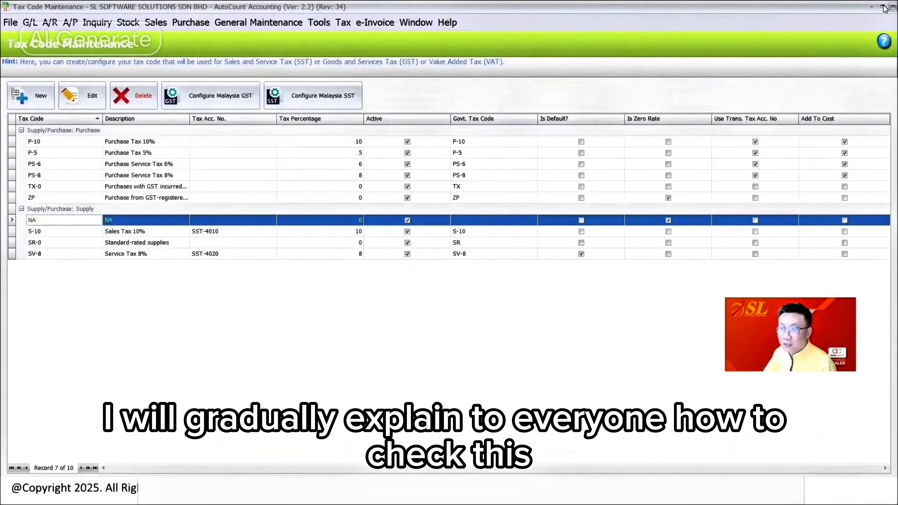
click(884, 8)
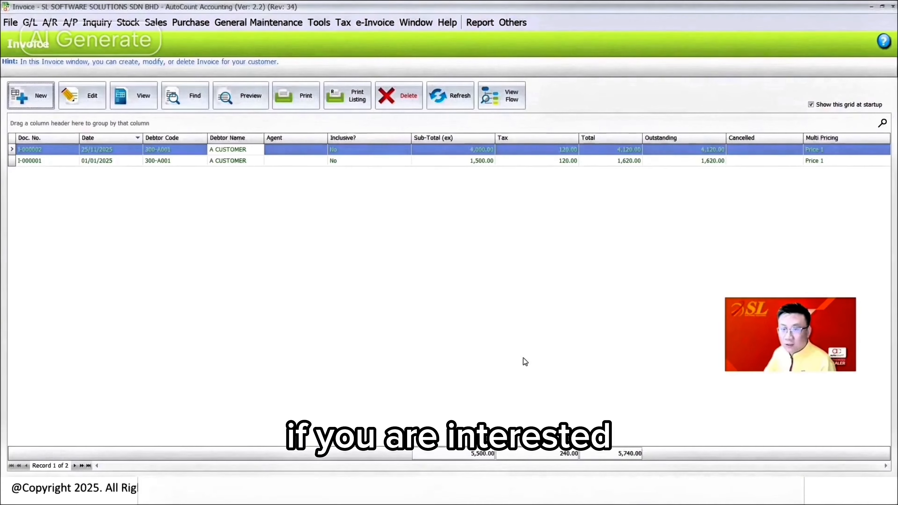
key(super)
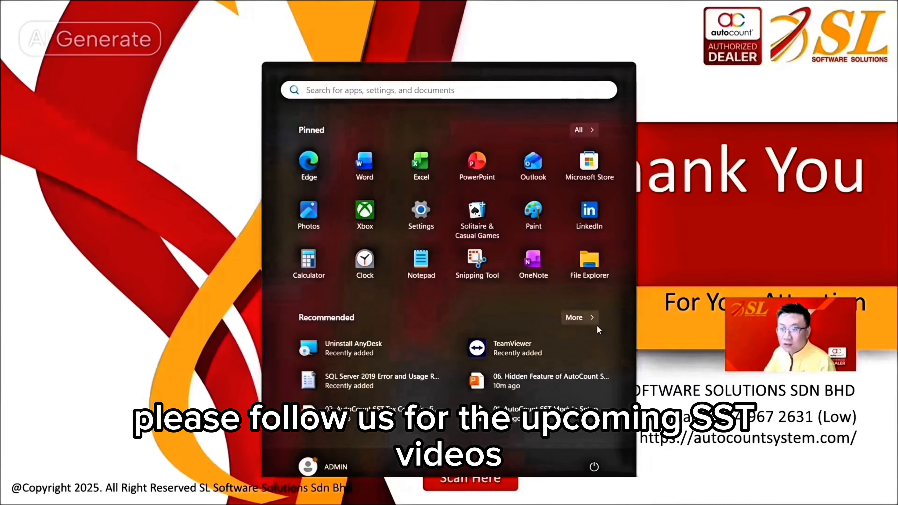
click(860, 304)
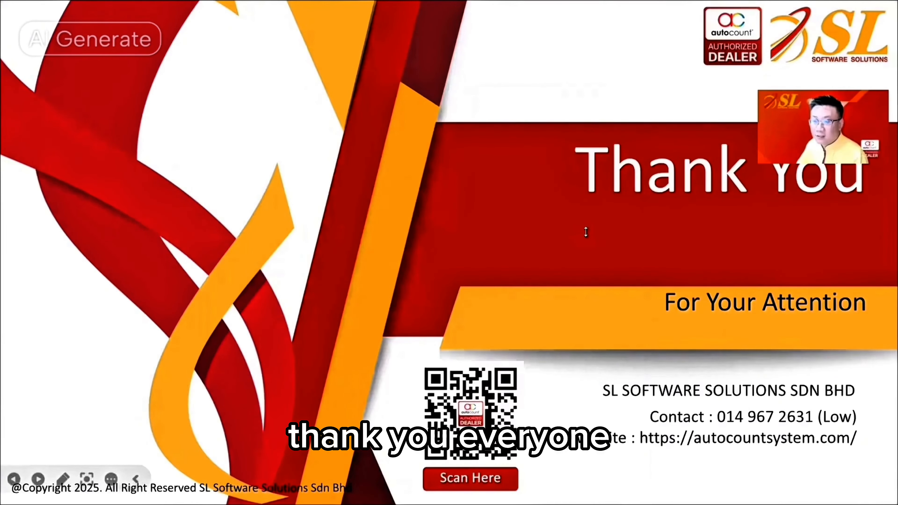